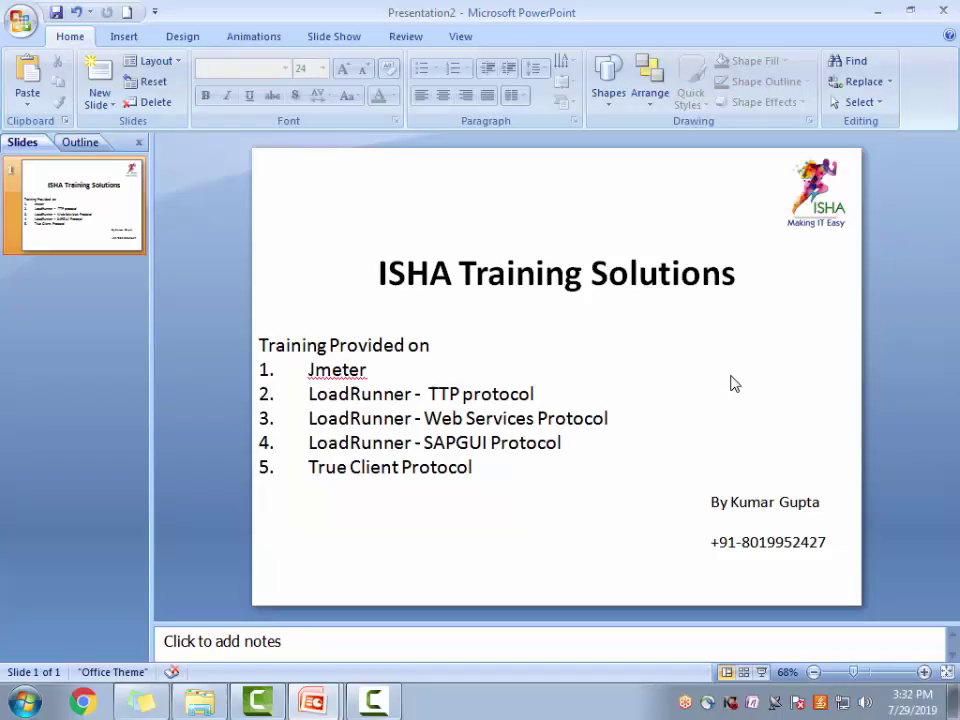
Switch to Chrome, search for "download web tours application", and open the Web Tours Sample Application page on AppDelivery Marketplace.
left_click(878, 8)
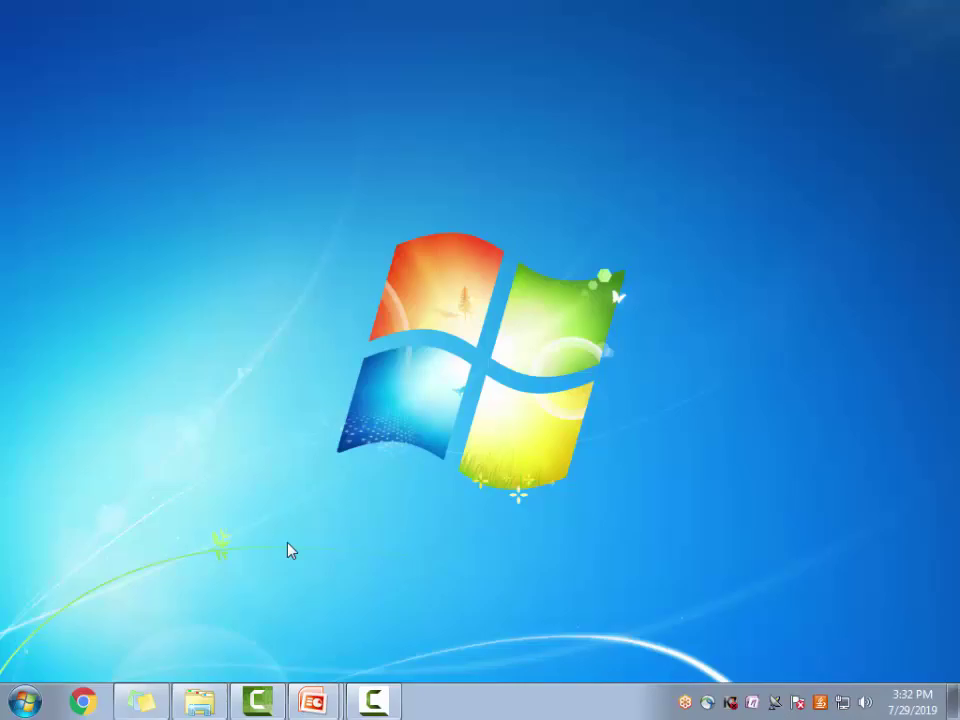
left_click(82, 702)
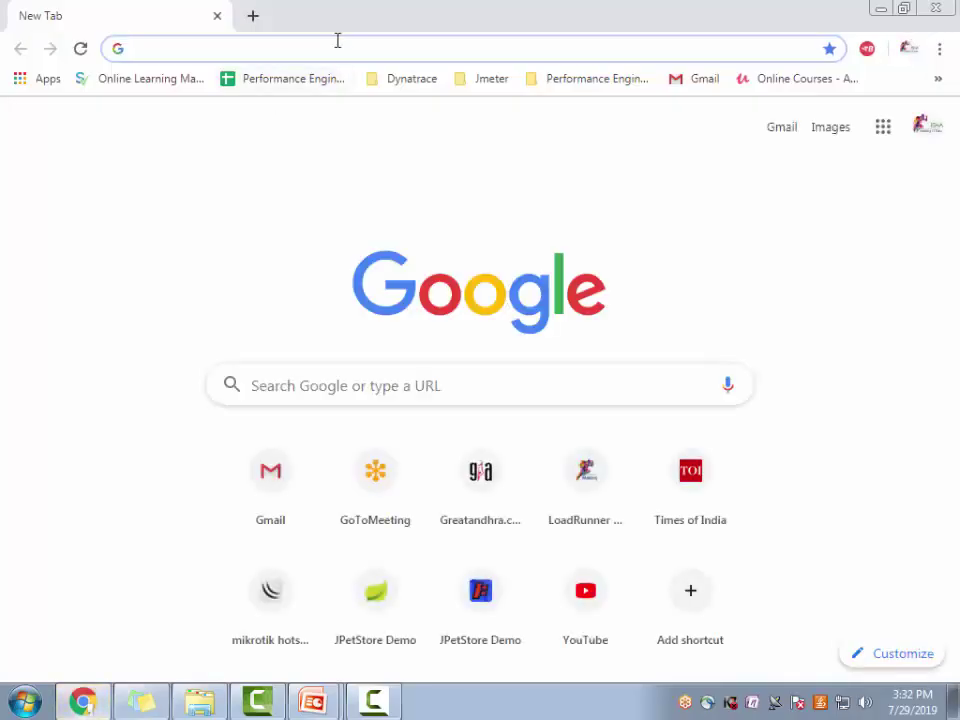
type("download web tours application")
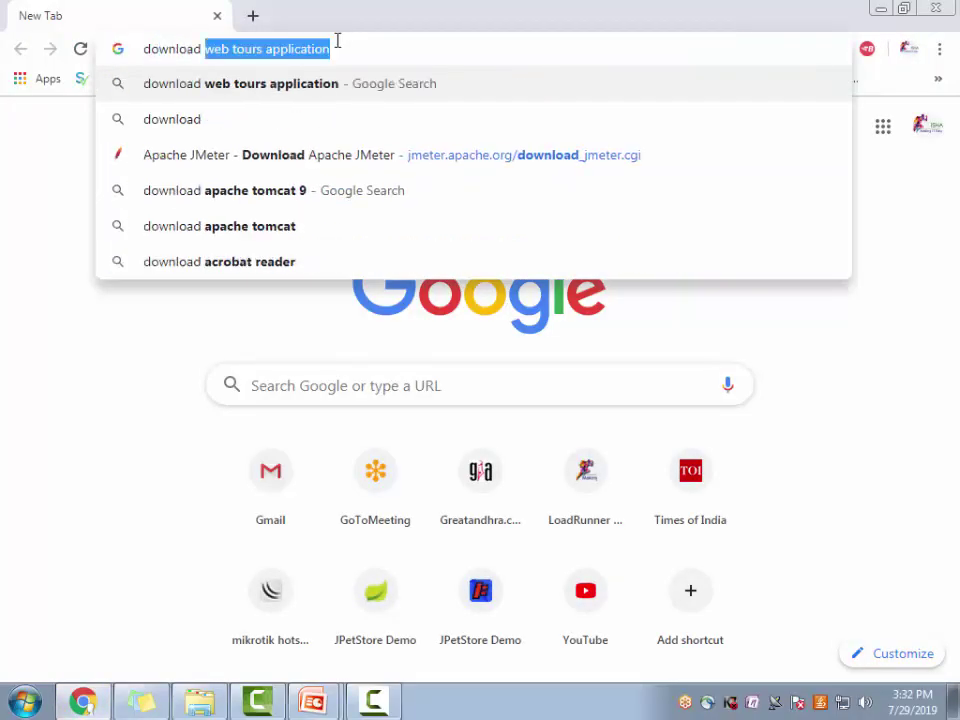
key("Return")
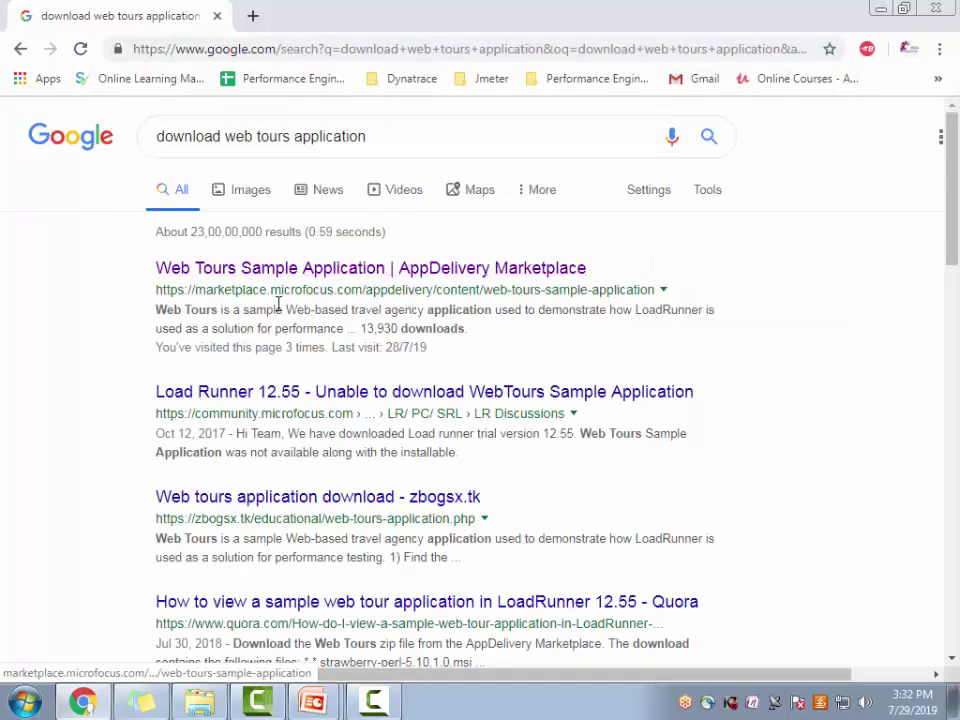
left_click(310, 283)
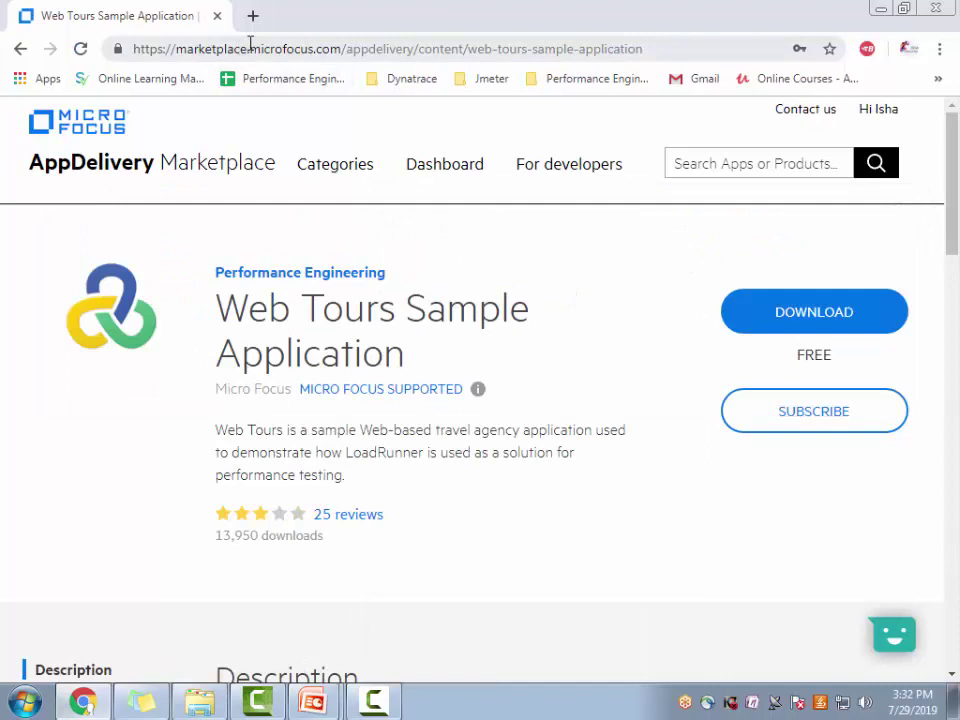
Start downloading the Web Tours 1.0 release from the marketplace page and cancel the running download.
left_click_drag(250, 49, 645, 49)
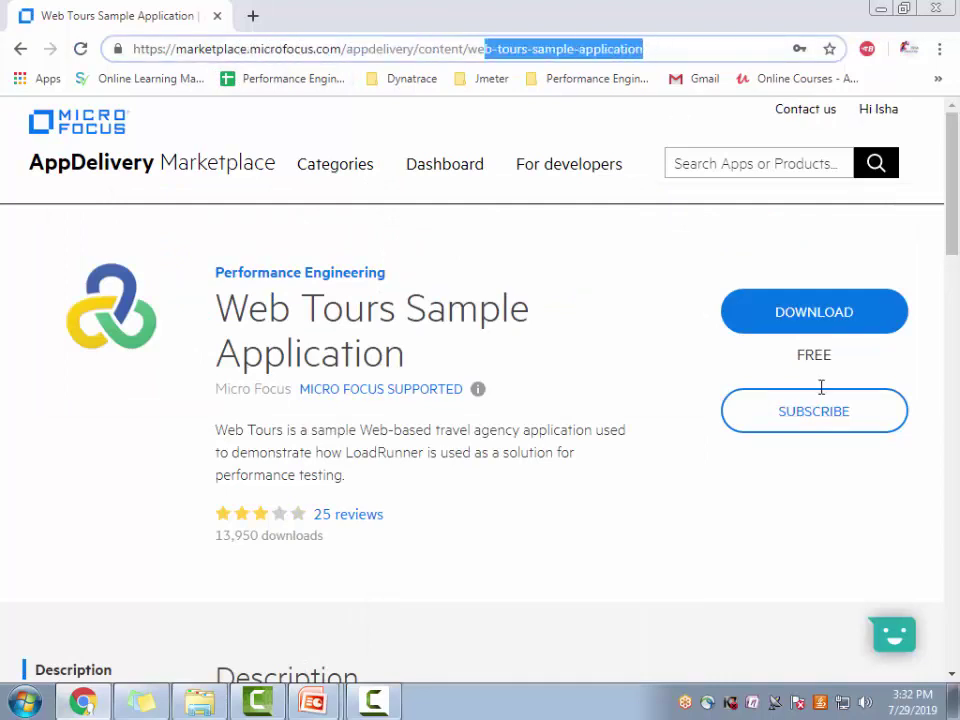
left_click_drag(175, 49, 823, 358)
left_click(818, 322)
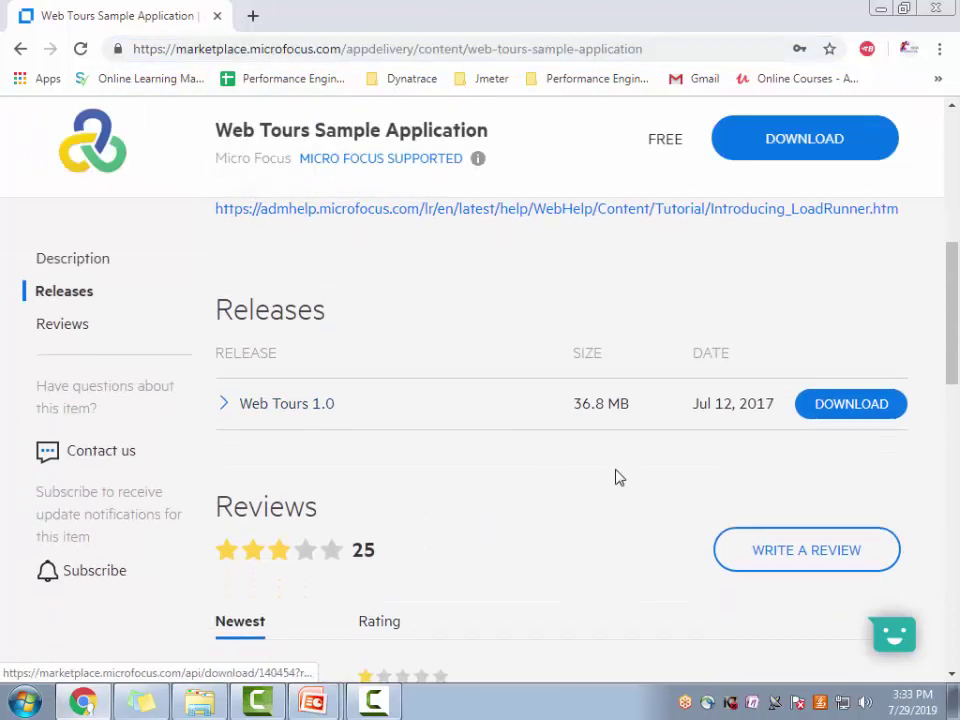
left_click(844, 396)
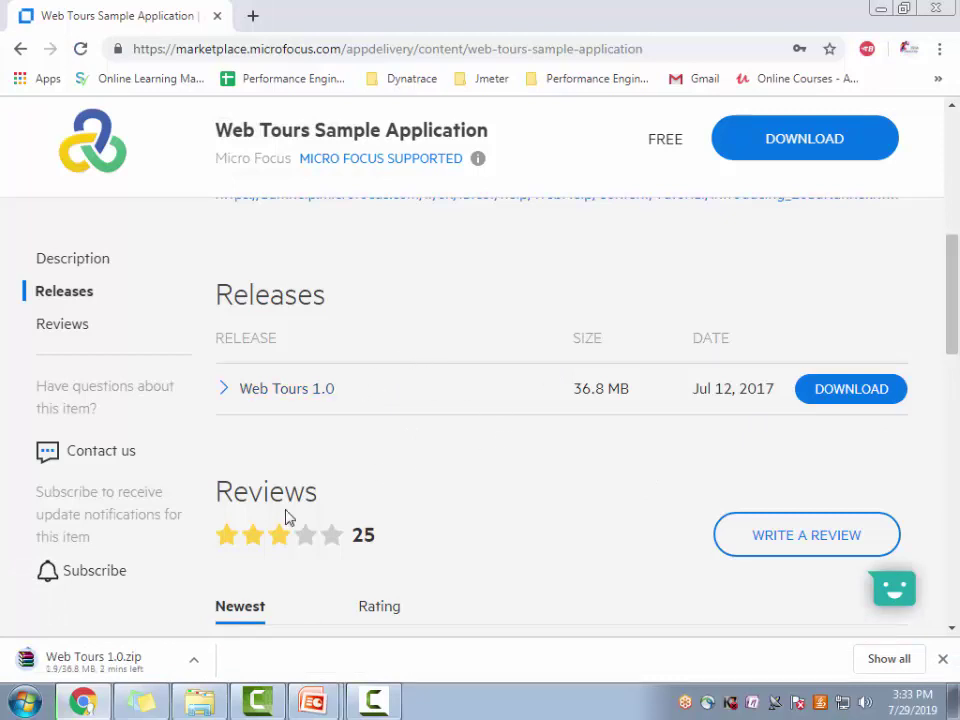
scroll(557, 353, "up", 5)
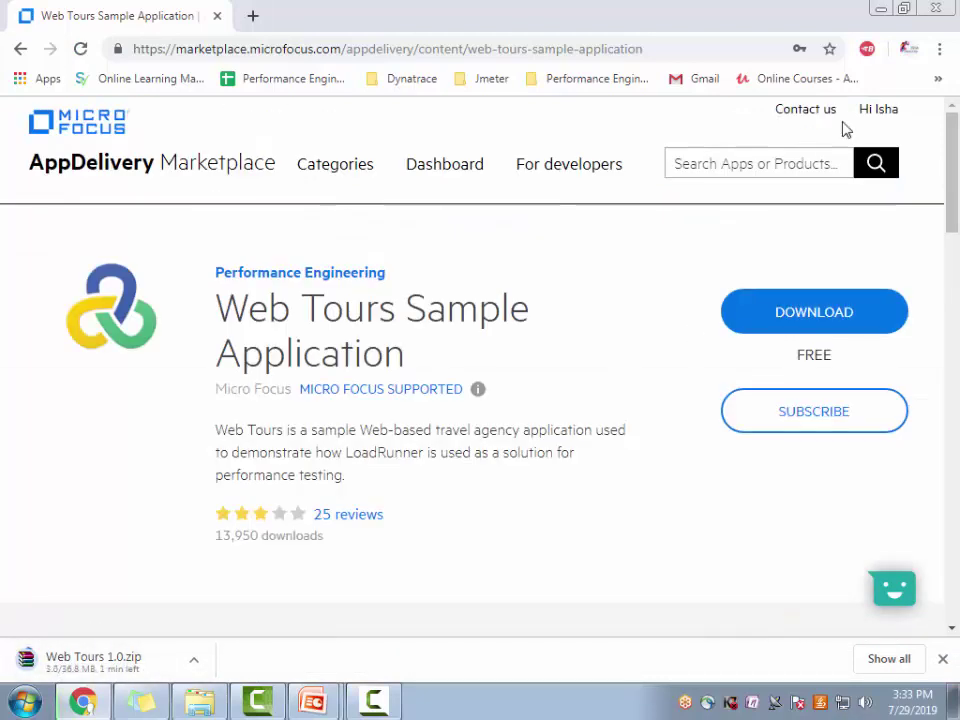
scroll(482, 504, "down", 5)
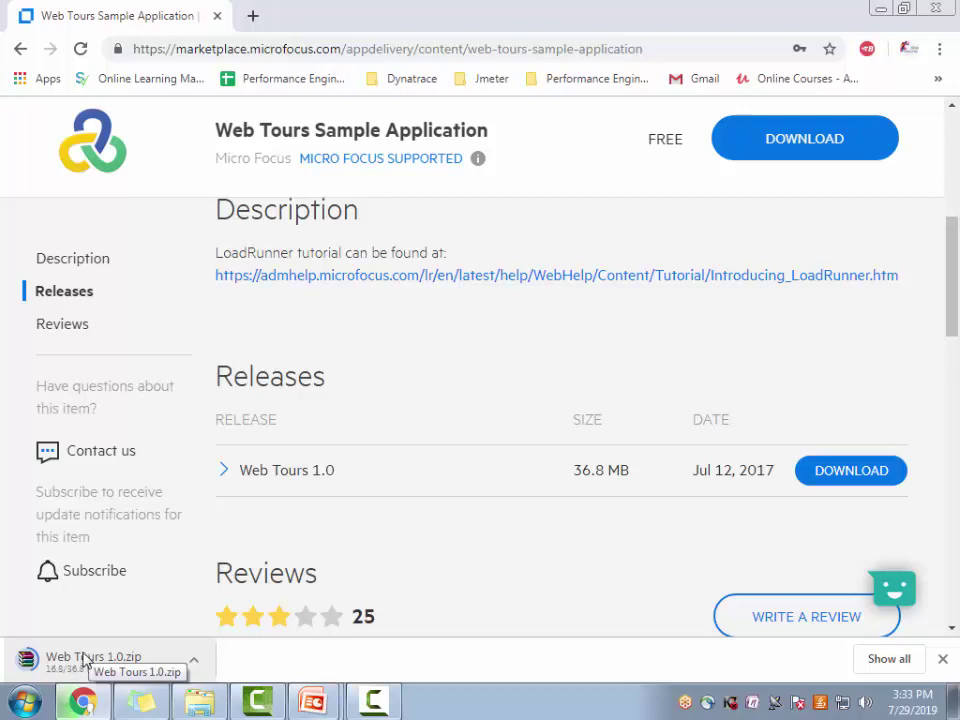
right_click(118, 660)
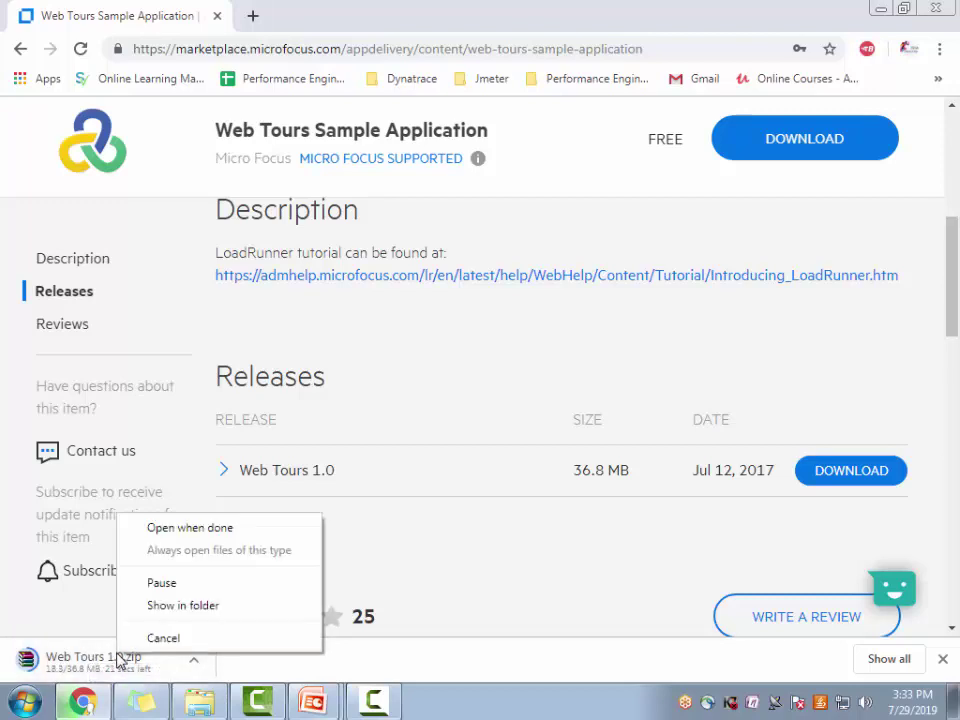
left_click(190, 648)
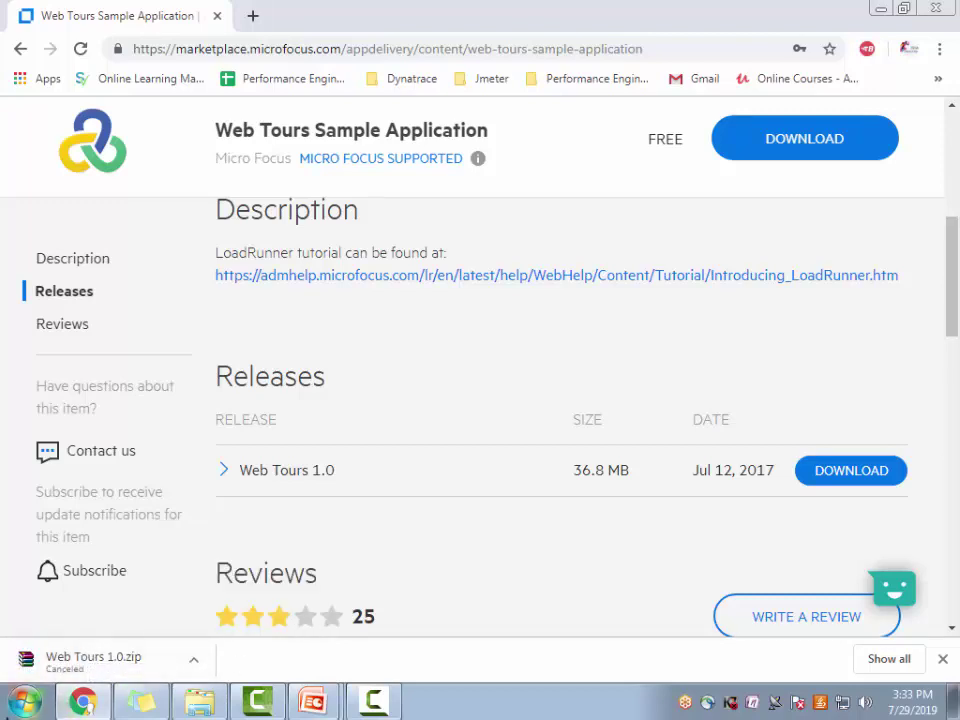
Switch to Windows Explorer and open the Downloads folder.
left_click(22, 703)
left_click(310, 237)
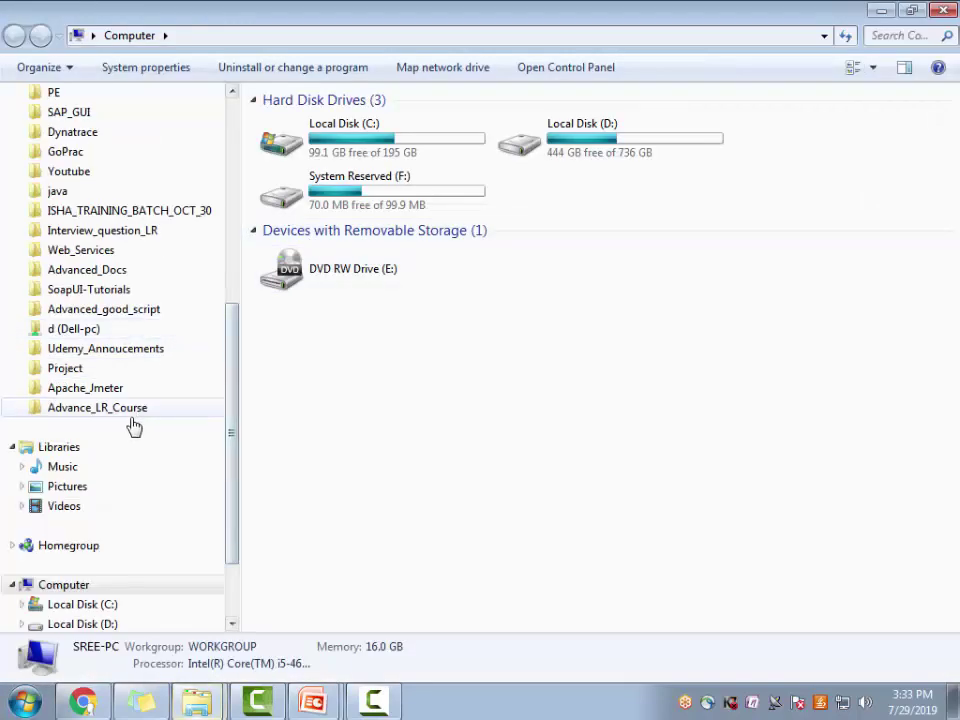
scroll(221, 454, "up", 3)
scroll(243, 300, "up", 3)
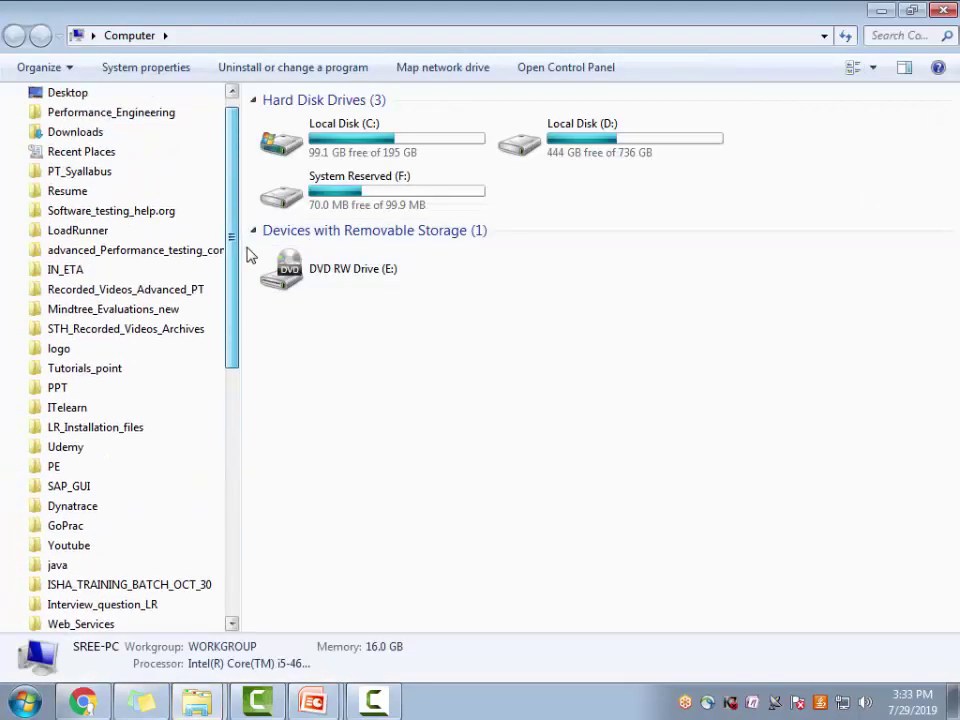
left_click(66, 131)
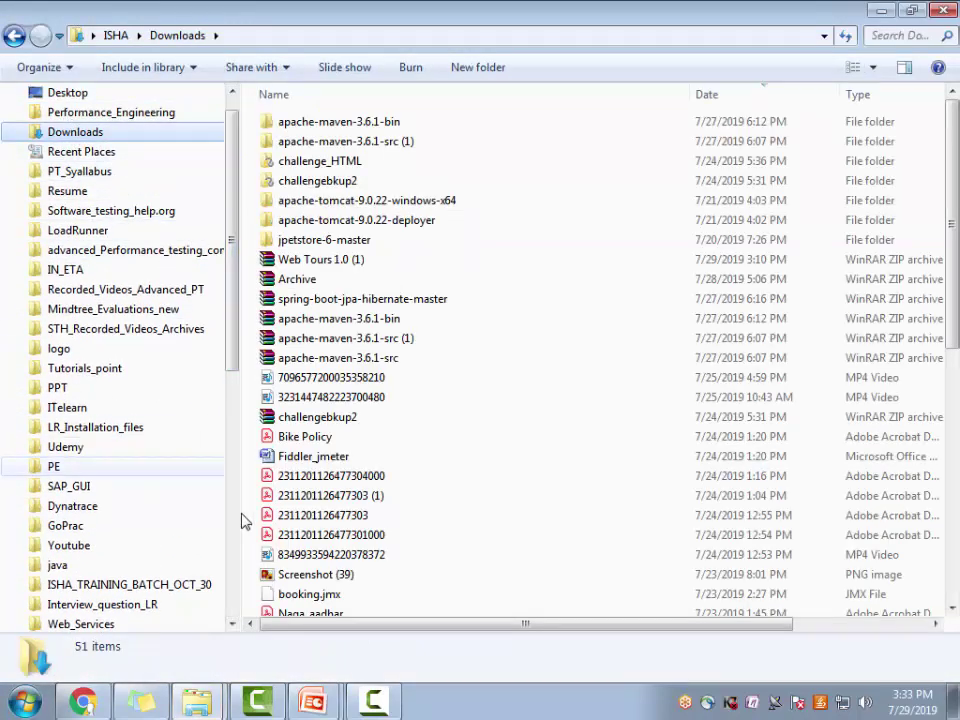
left_click(257, 701)
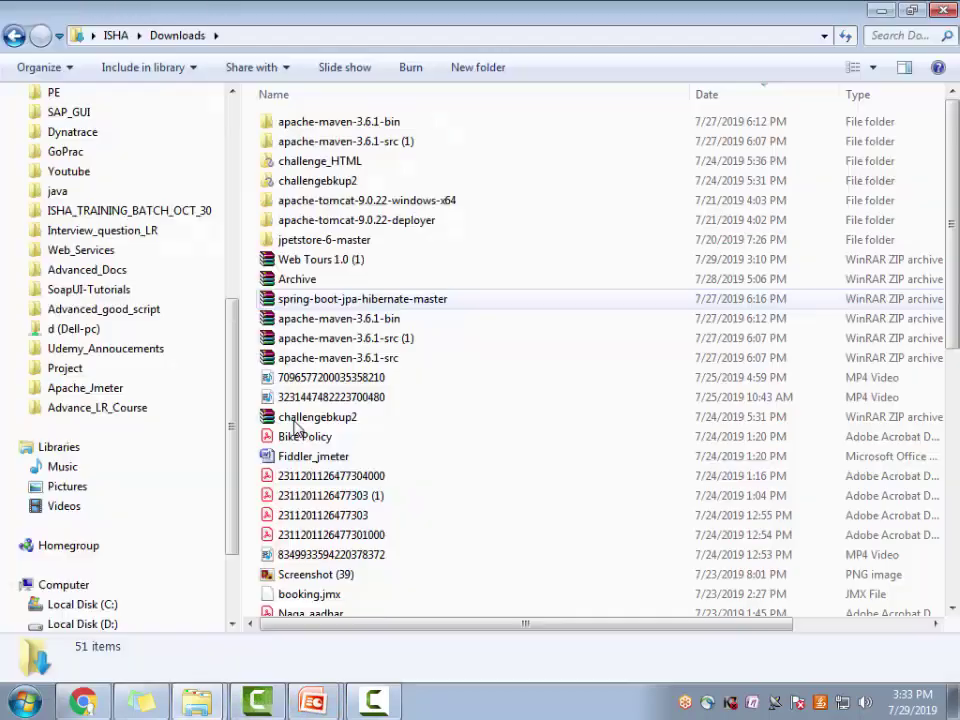
key("alt+Tab")
left_click(374, 702)
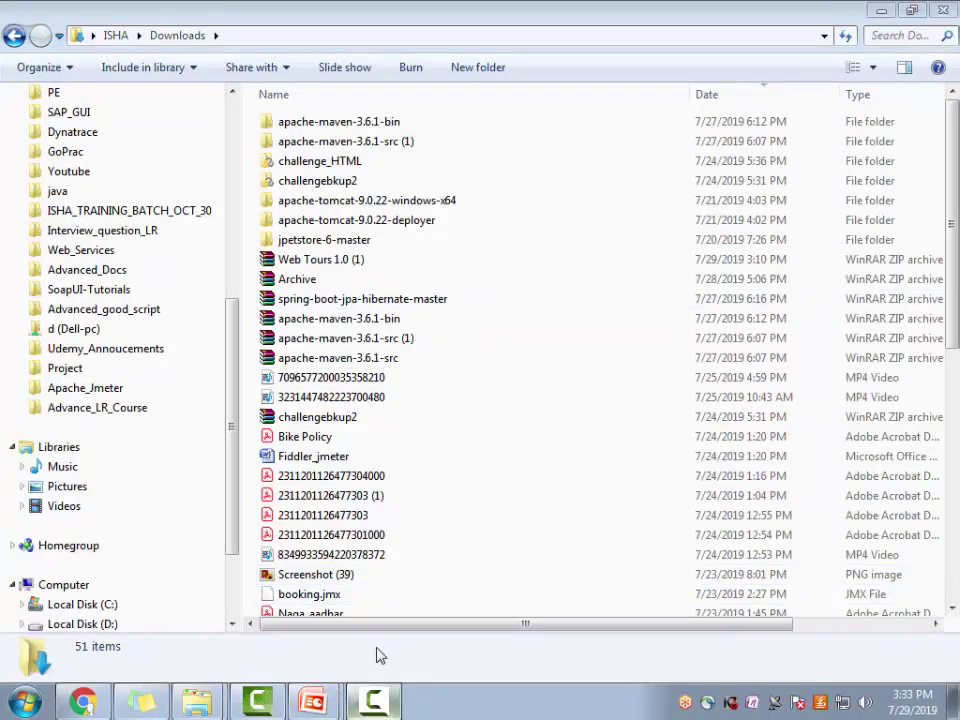
left_click(788, 433)
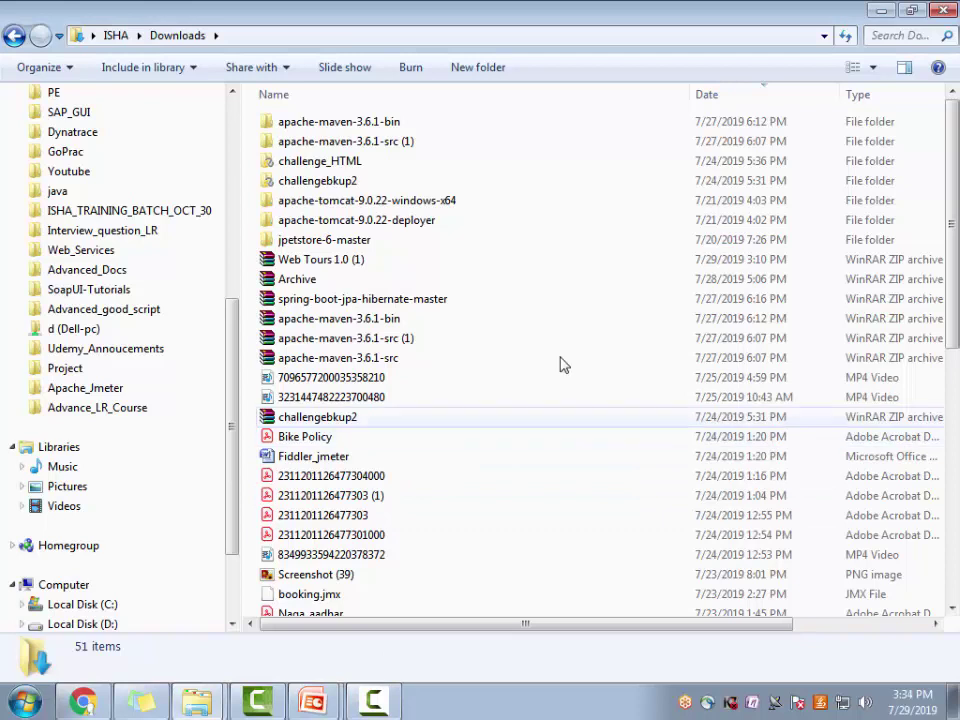
Extract the Web Tours 1.0 (1) ZIP archive in Downloads into a folder of the same name.
left_click(348, 262)
right_click(348, 262)
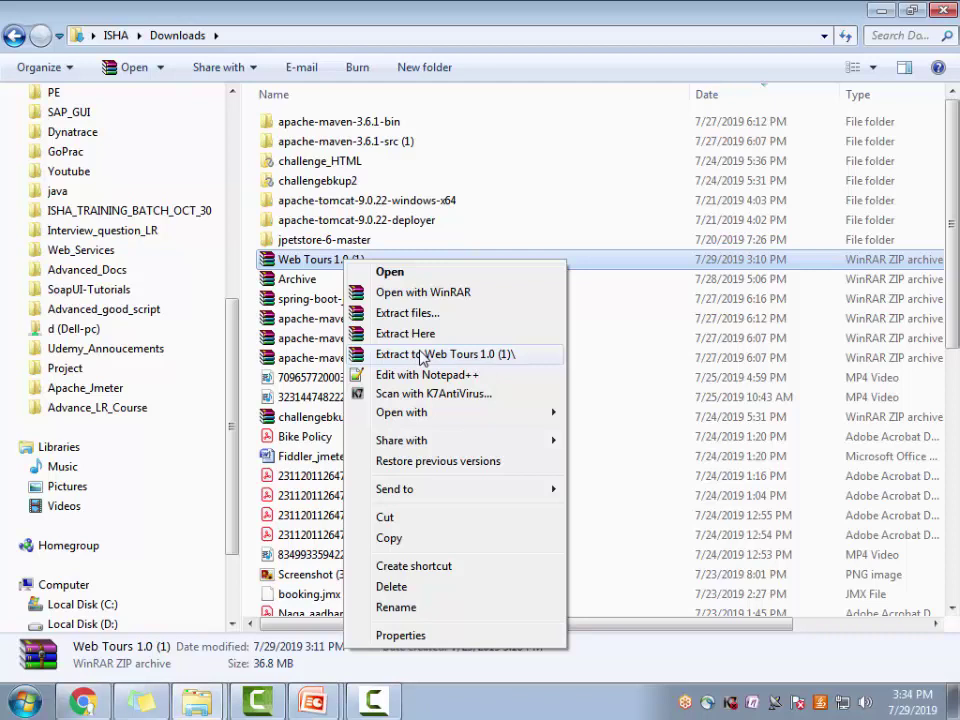
left_click(444, 355)
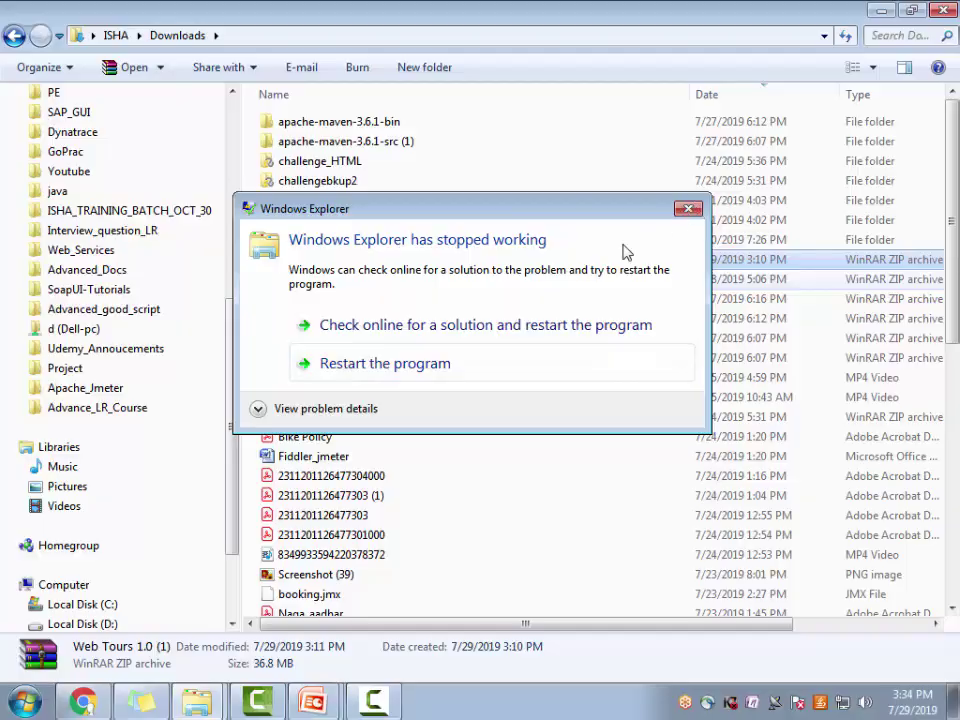
Reopen the Downloads folder in a new Windows Explorer window and open the extracted Web Tours 1.0 (1) folder.
key("super")
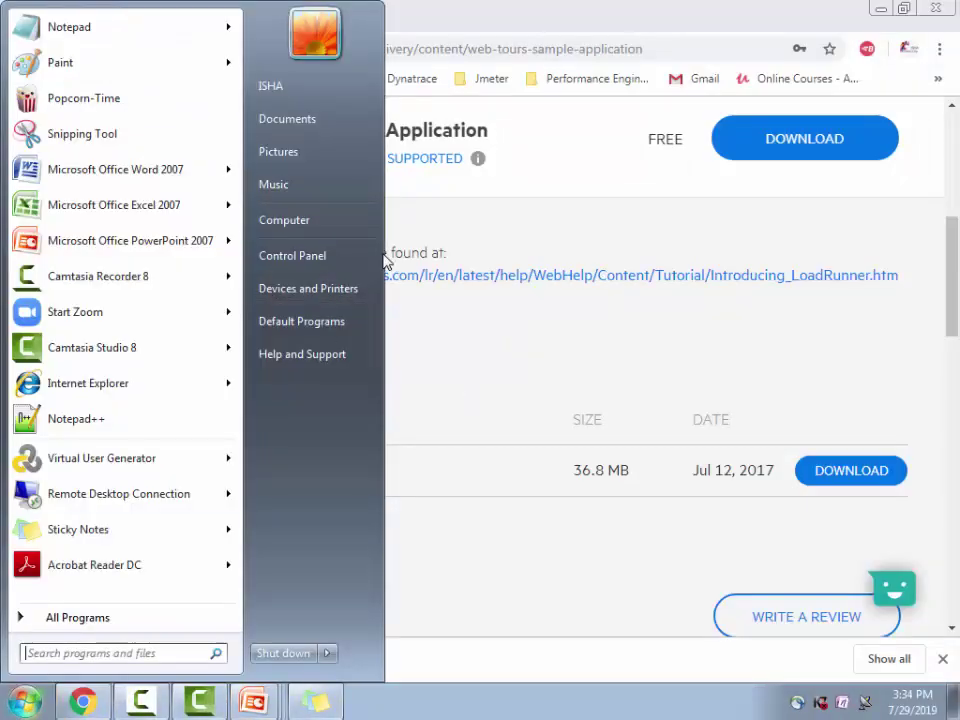
left_click(348, 229)
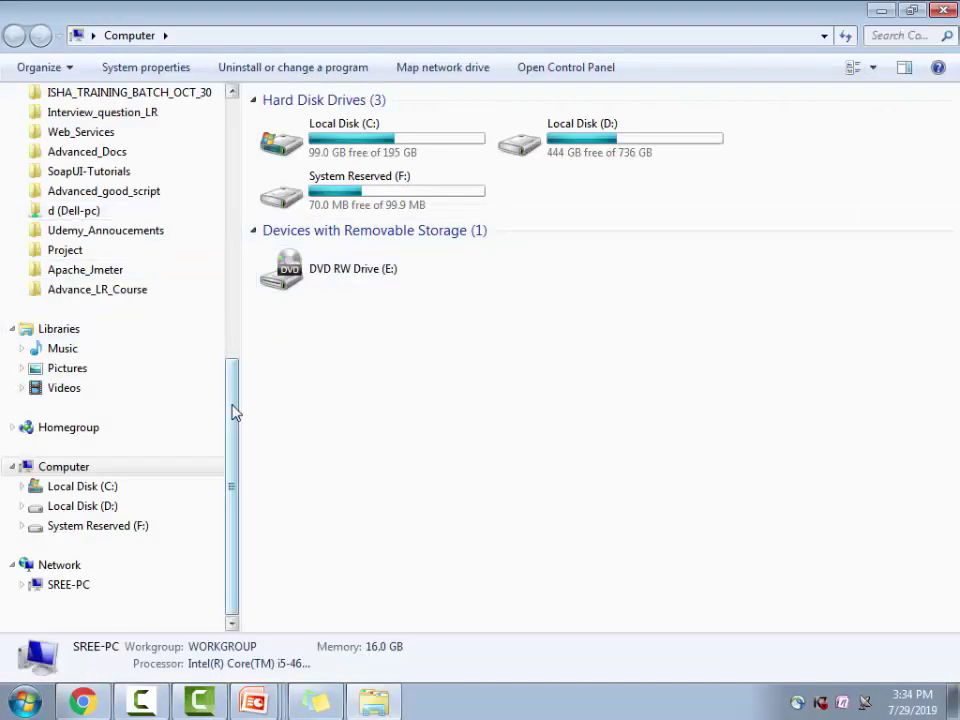
left_click_drag(236, 411, 253, 133)
left_click(75, 160)
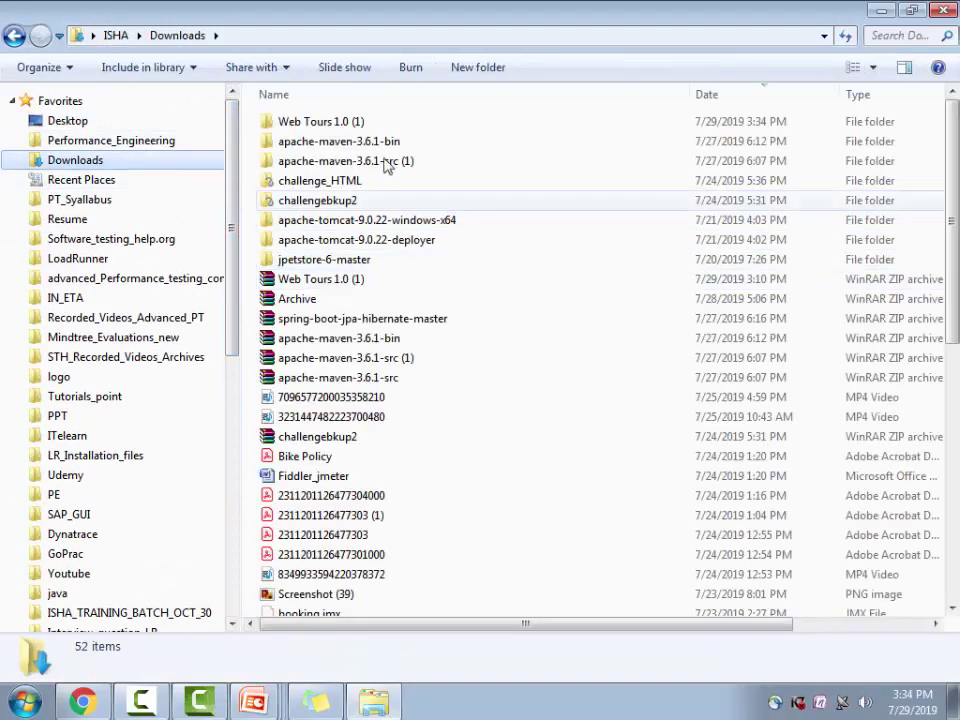
left_click(405, 126)
double_click(328, 126)
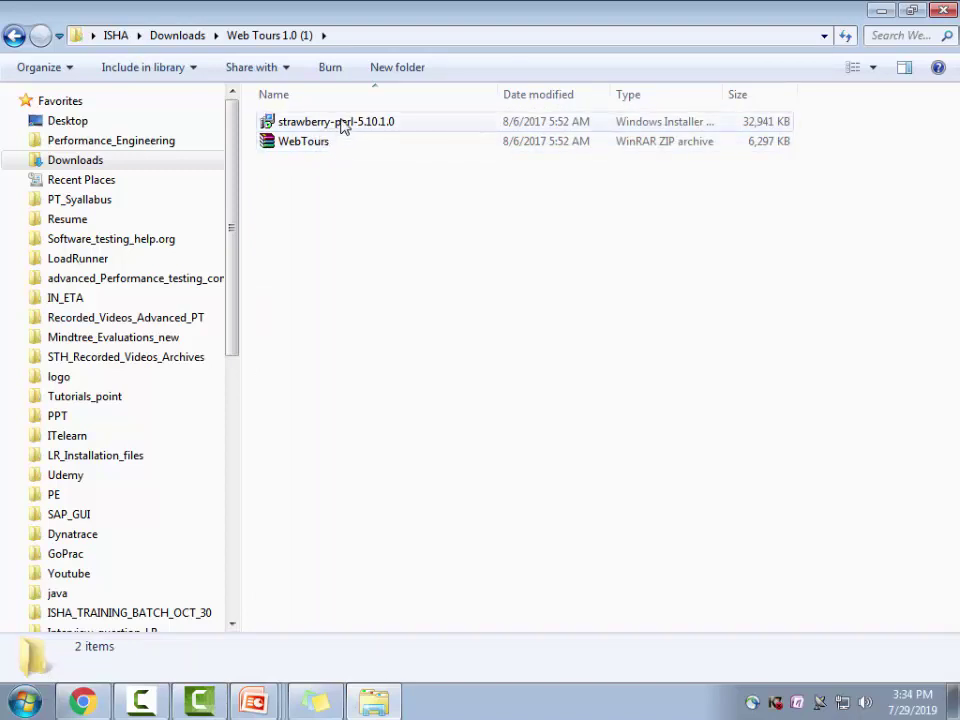
Install Strawberry Perl from the strawberry-perl-5.10.1.0 package, accepting the license agreement and finishing the setup wizard.
double_click(342, 125)
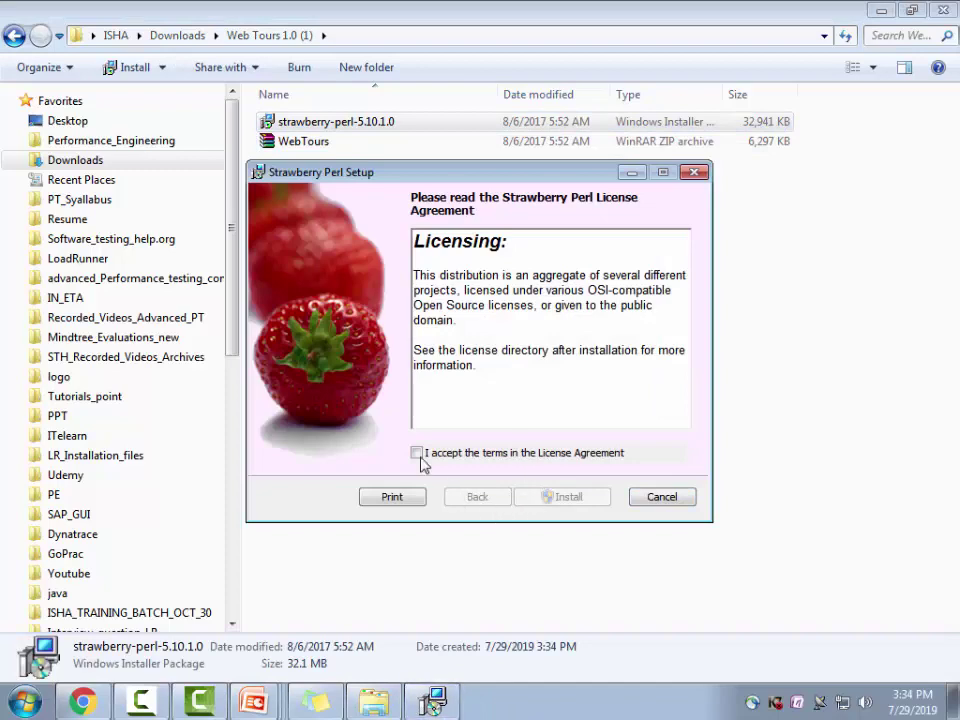
left_click(416, 452)
left_click(561, 498)
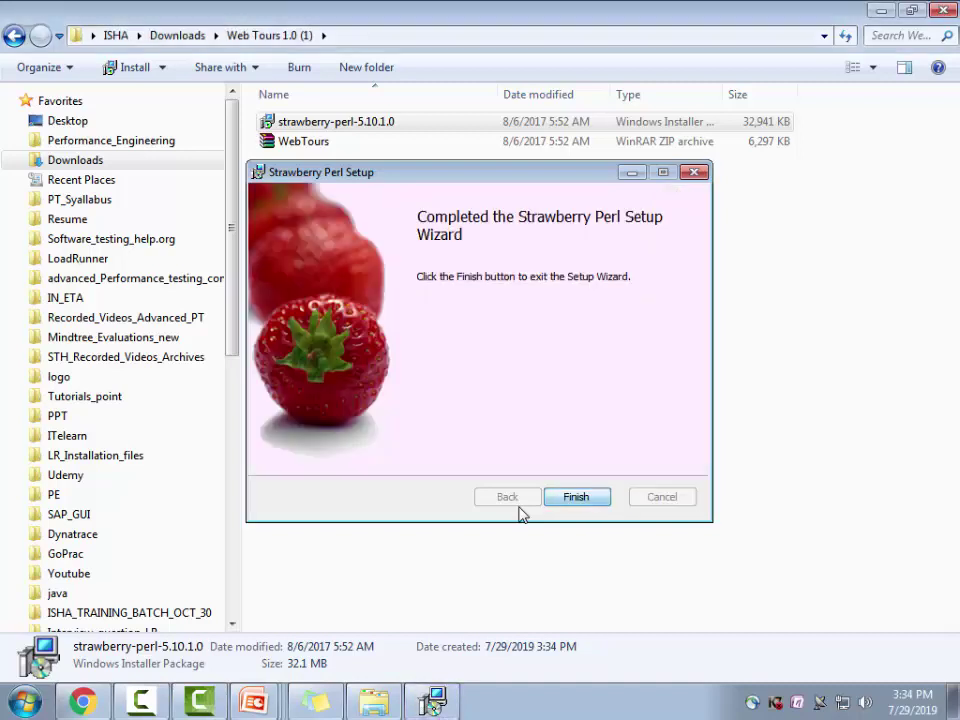
key("Return")
Extract the WebTours ZIP archive into its own WebTours subfolder.
key("Down")
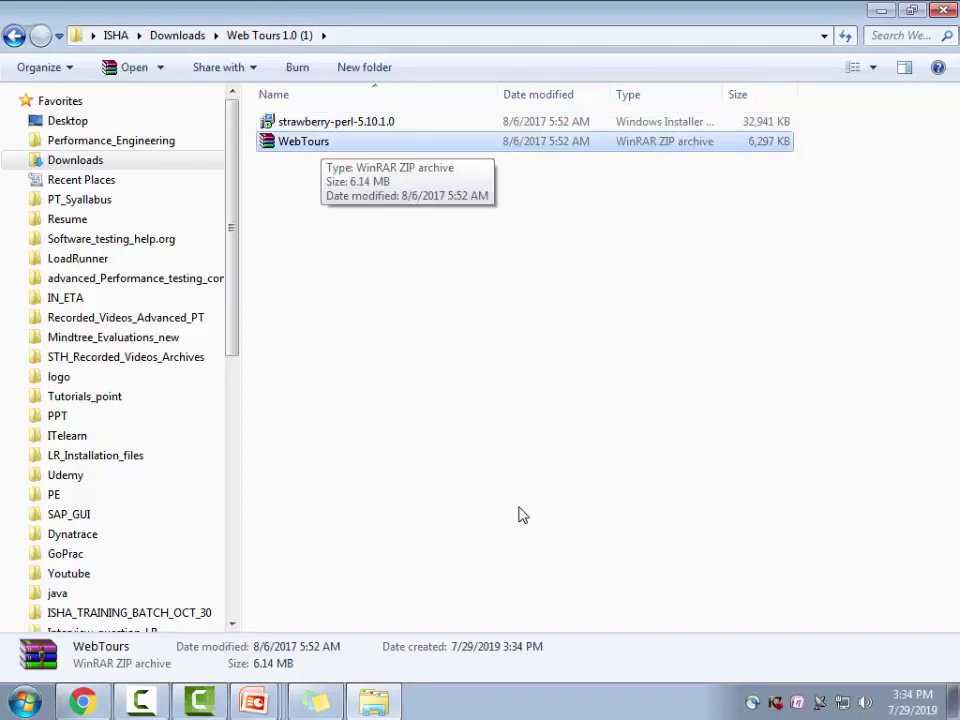
key("shift+F10")
key("Down")
key("Down")
key("Down")
key("Down")
key("Down")
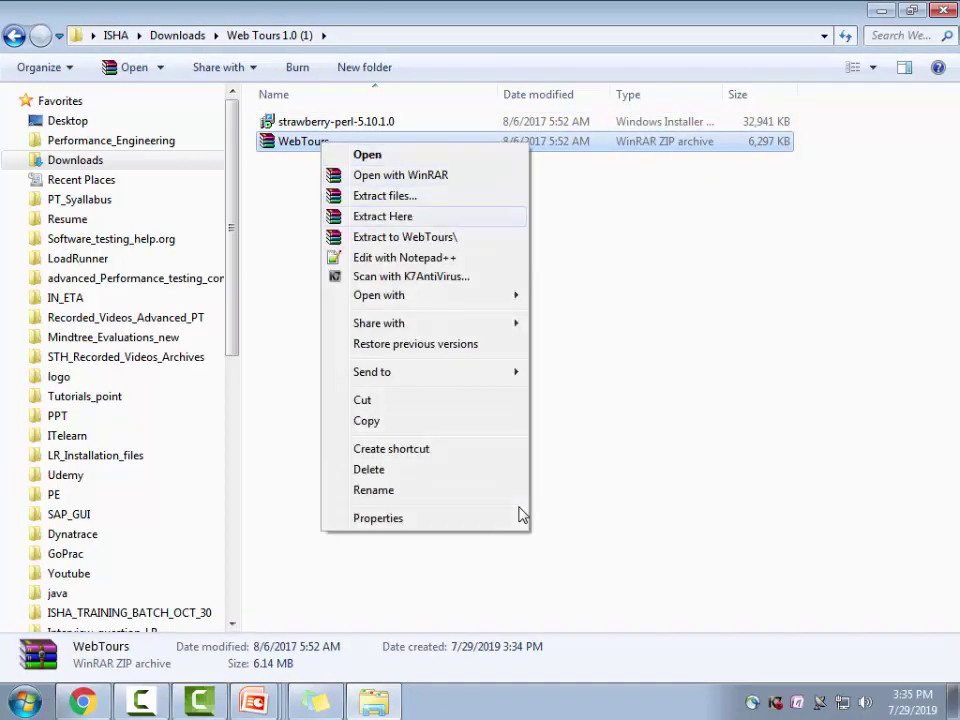
key("Return")
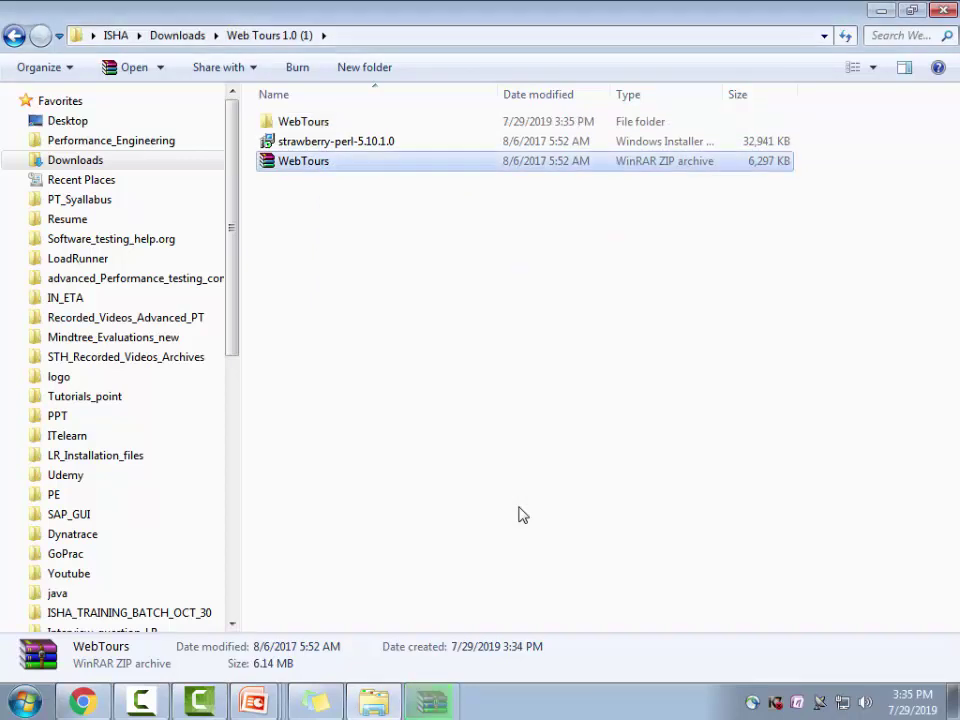
Open the extracted WebTours folder and run the StartServer batch file to start the Apache server.
key("Up")
key("Up")
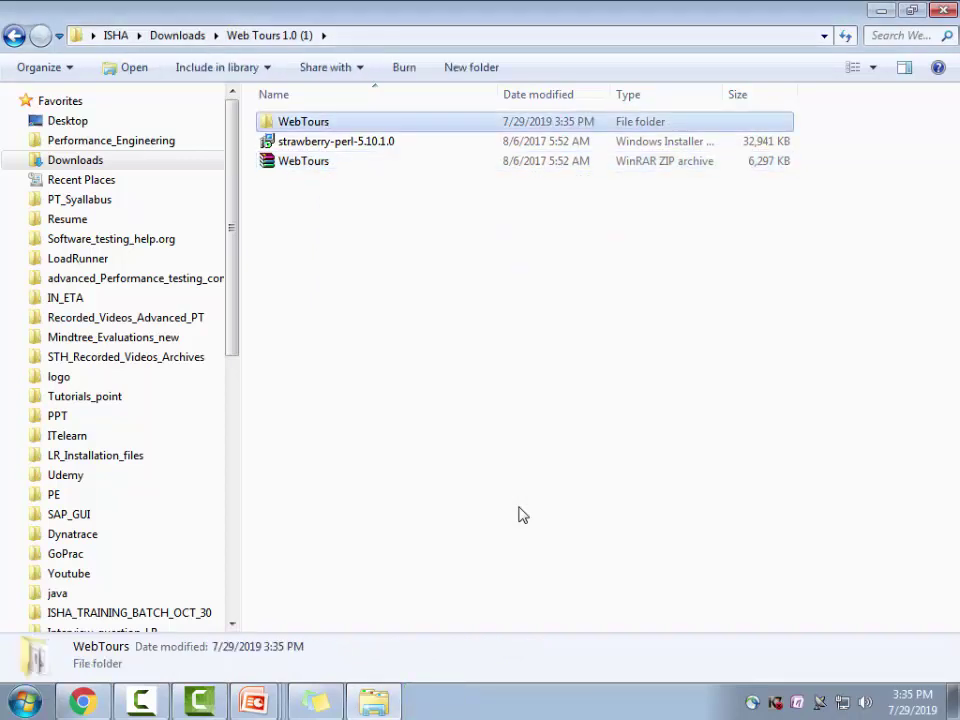
key("Return")
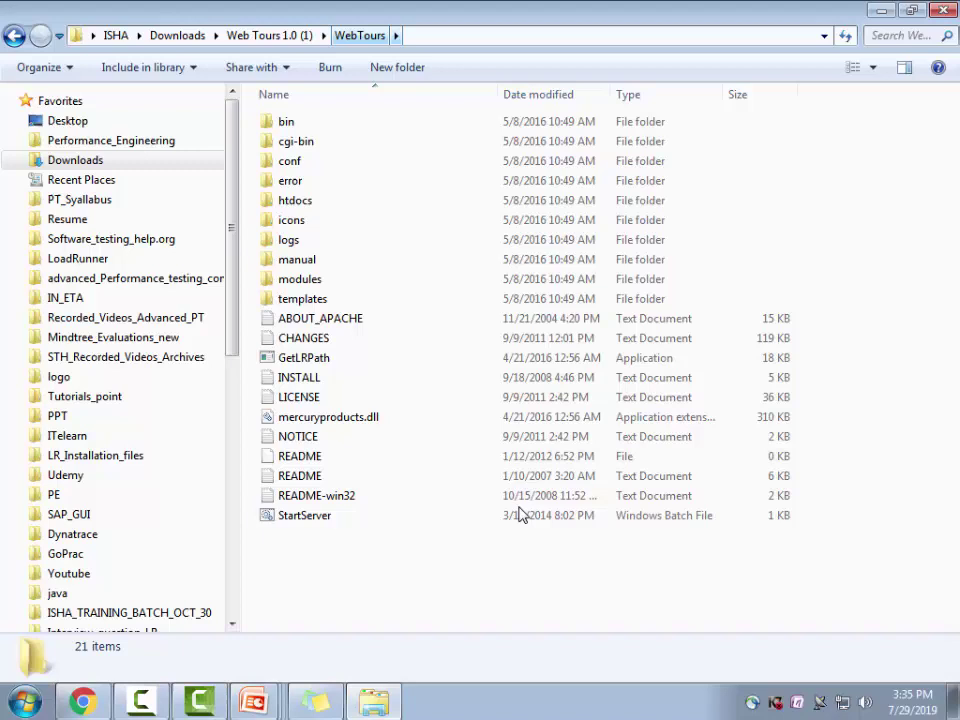
double_click(519, 514)
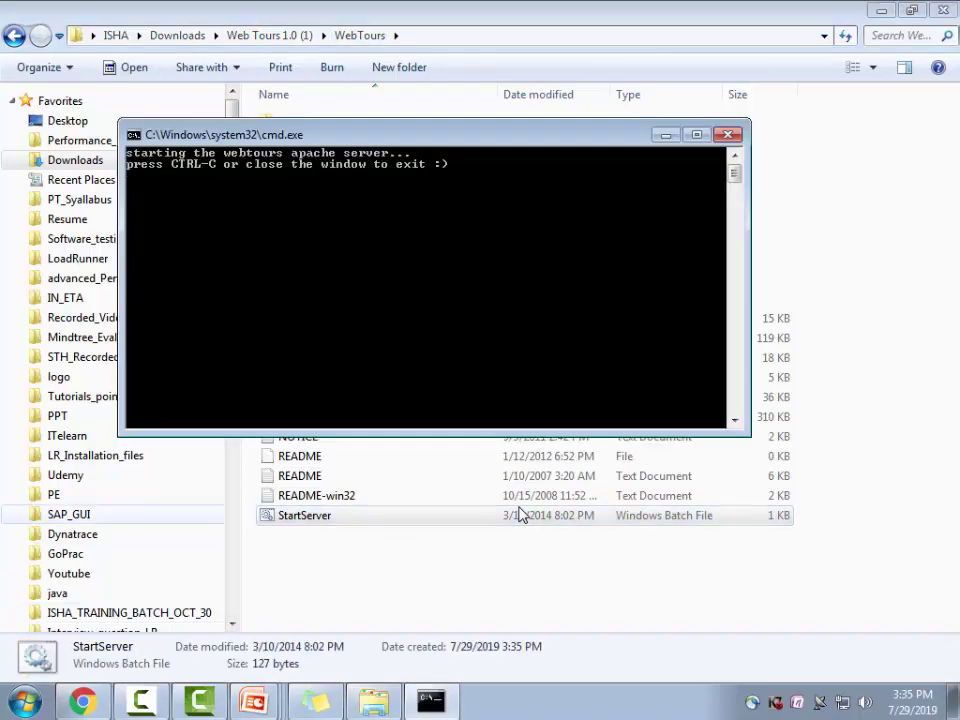
Switch to a new tab in Chrome and open the Web Tours application at localhost:1080/webtours.
left_click(519, 514)
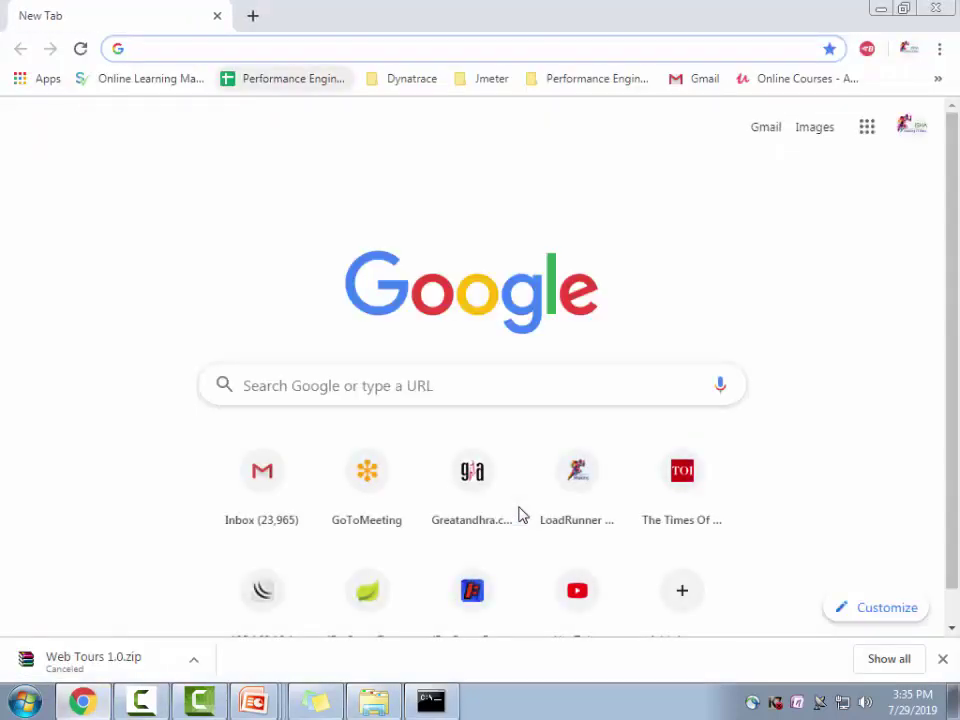
type("lo")
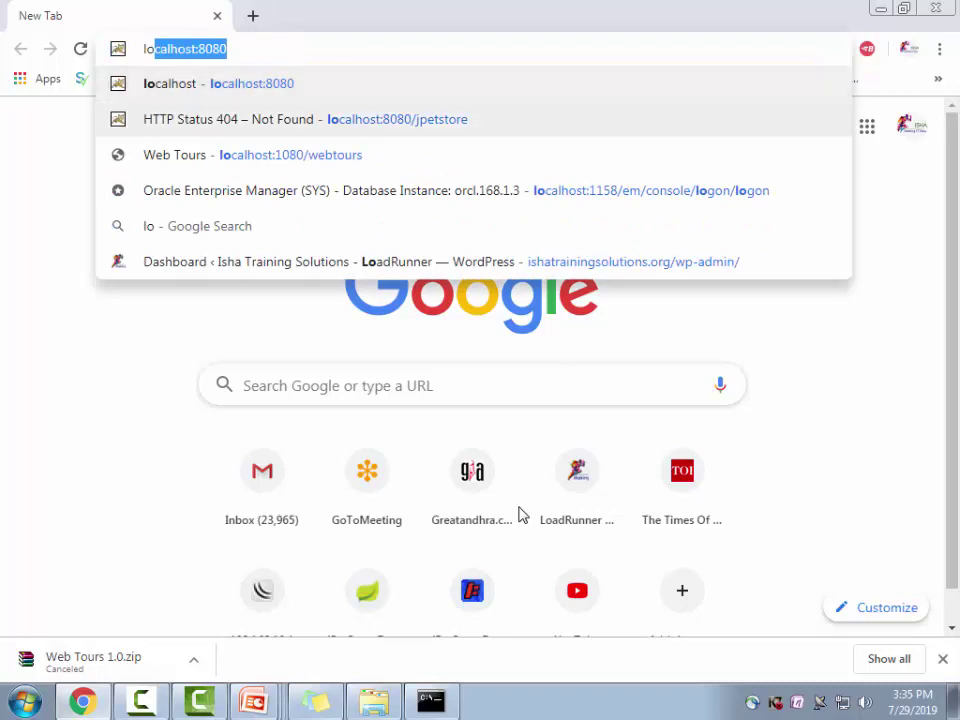
key("Right")
key("BackSpace")
key("BackSpace")
key("BackSpace")
key("BackSpace")
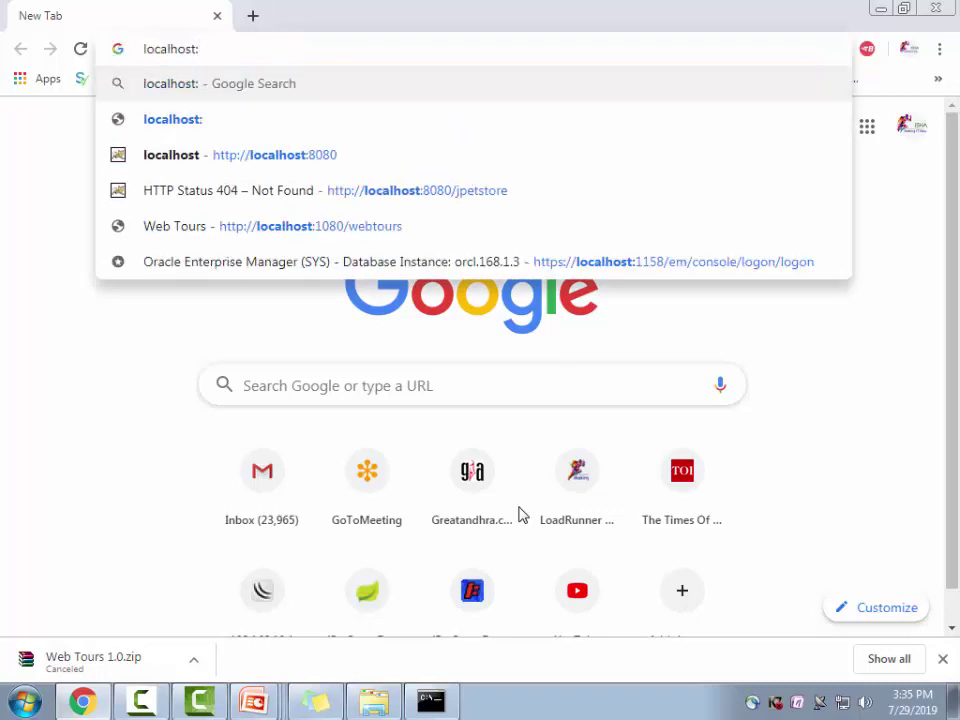
type("1080")
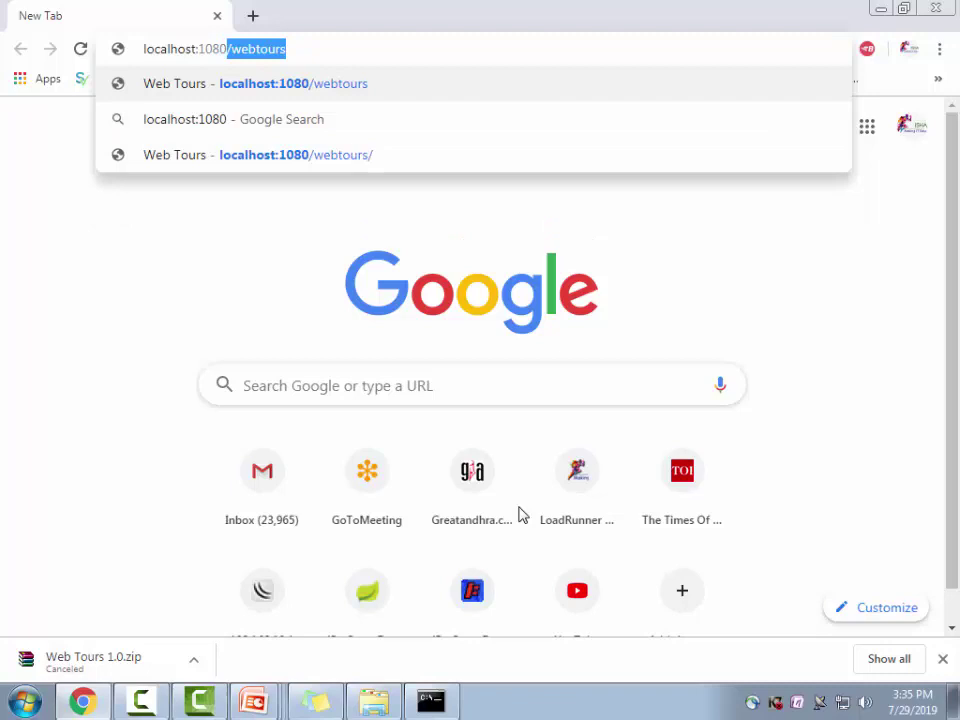
key("Right")
key("BackSpace")
key("BackSpace")
key("BackSpace")
key("BackSpace")
key("BackSpace")
key("BackSpace")
key("BackSpace")
key("BackSpace")
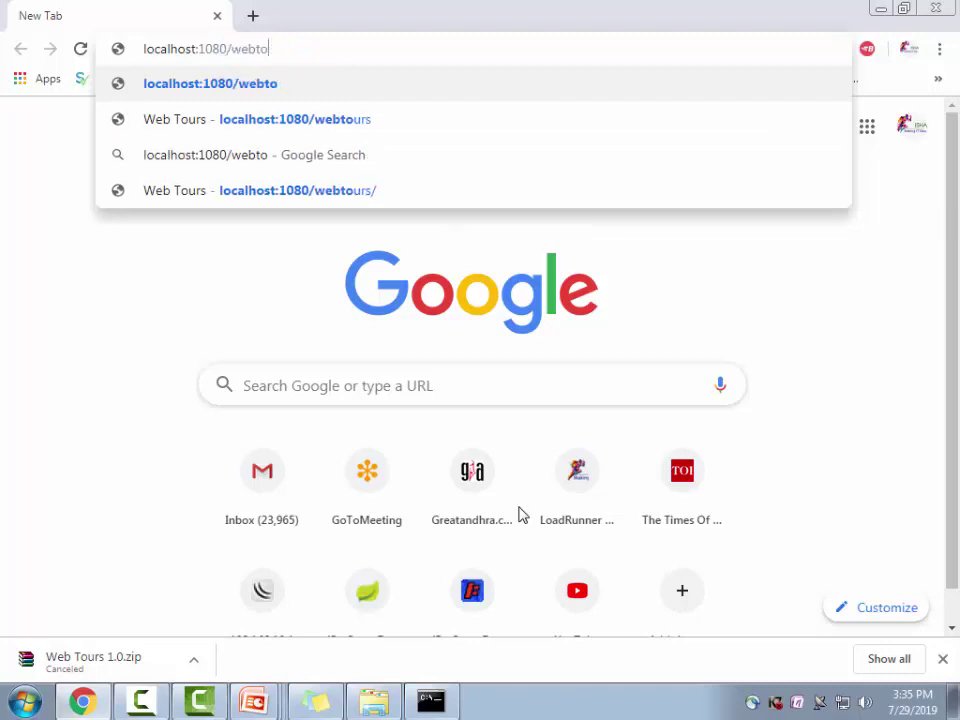
type("webtour")
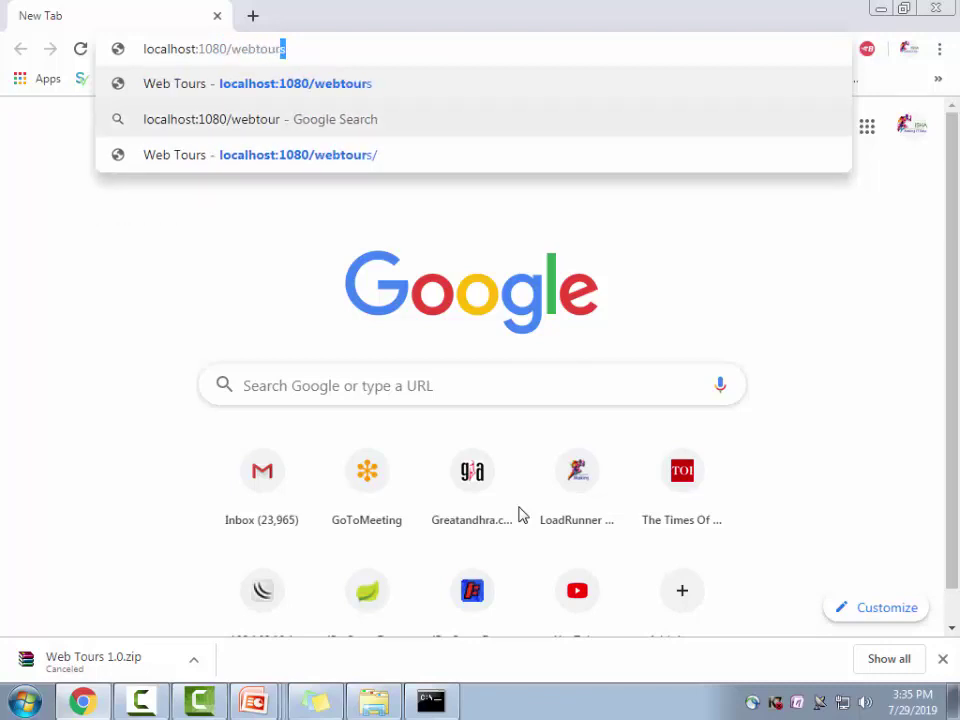
key("Return")
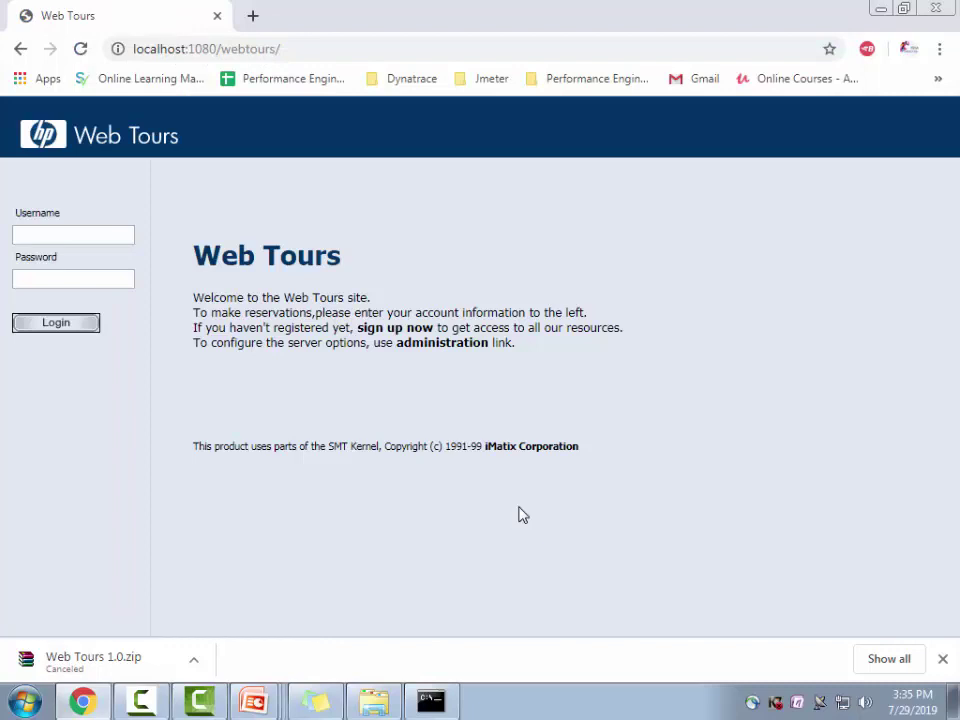
Log in to Web Tours by entering the sample account's username and password.
type("jo")
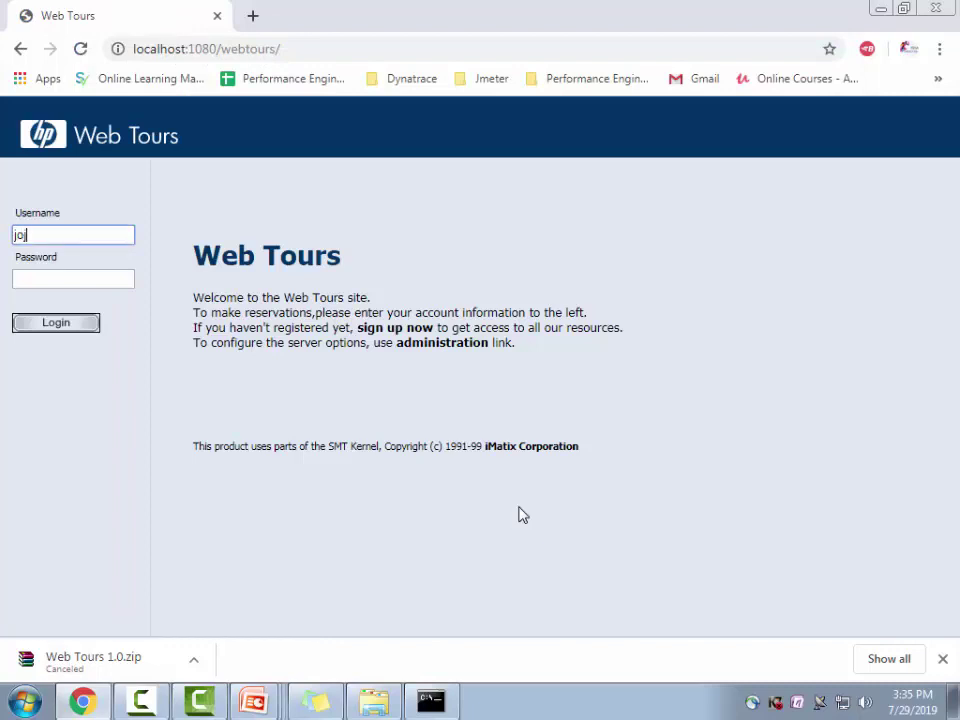
type("jo")
key("Tab")
type("b")
key("Return")
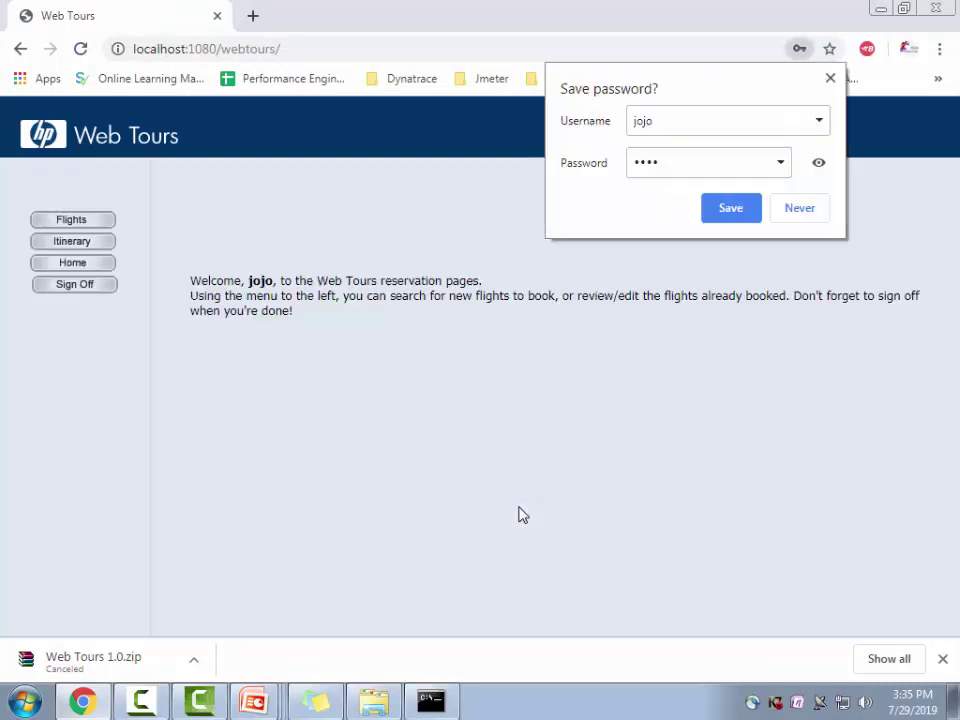
Sign off from the Web Tours reservation pages.
key("Tab")
key("Tab")
key("Tab")
key("Tab")
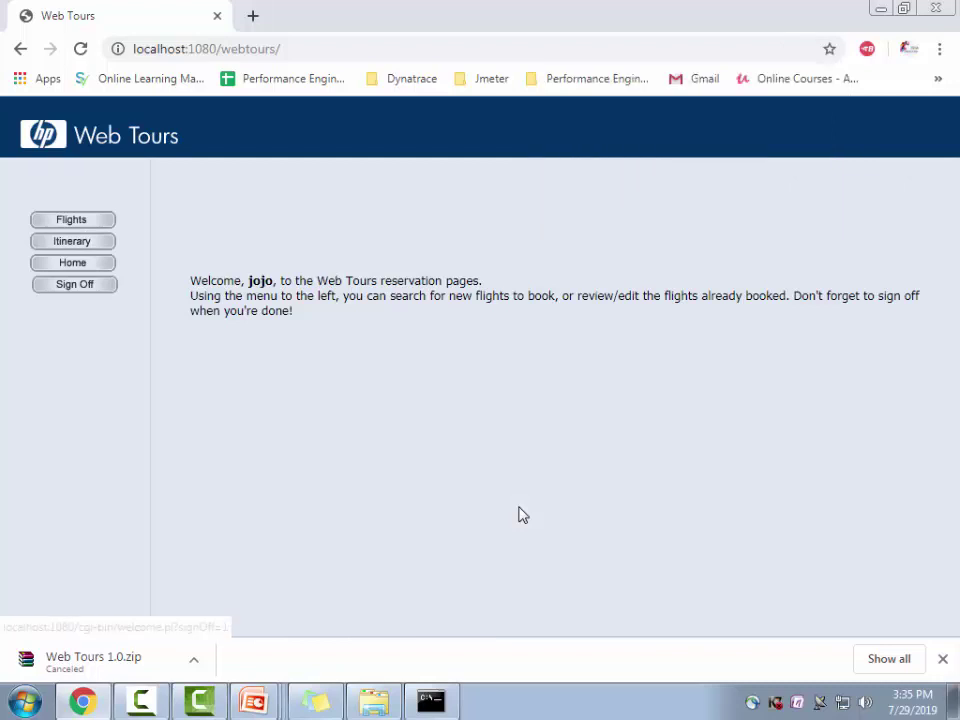
key("Return")
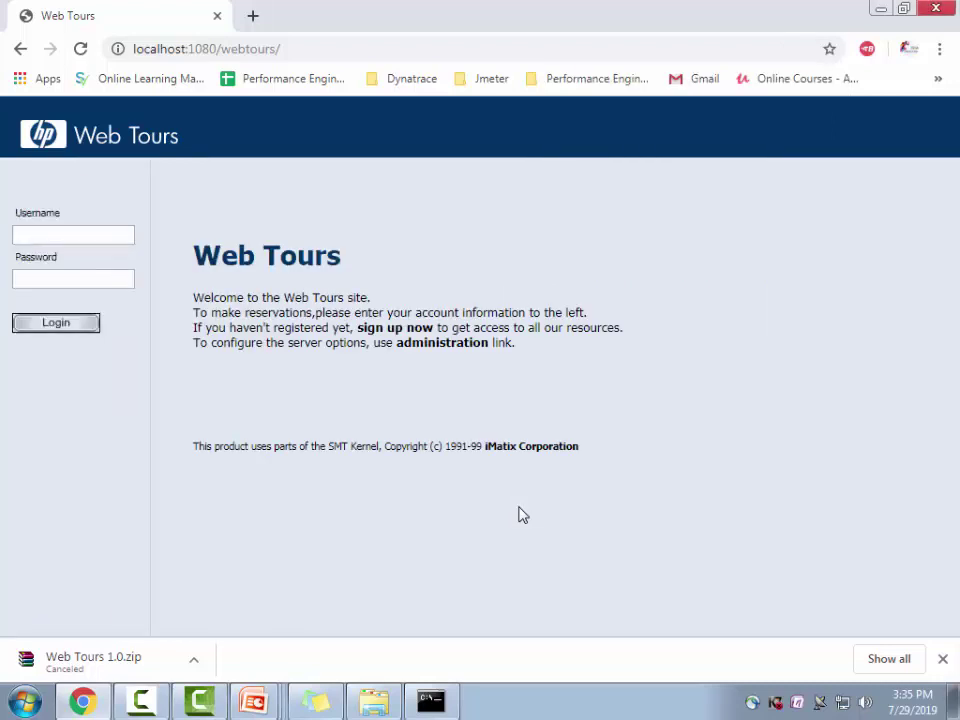
Switch back to the WebTours folder in Windows Explorer and stop the Apache server by closing its command window.
key("alt+Tab")
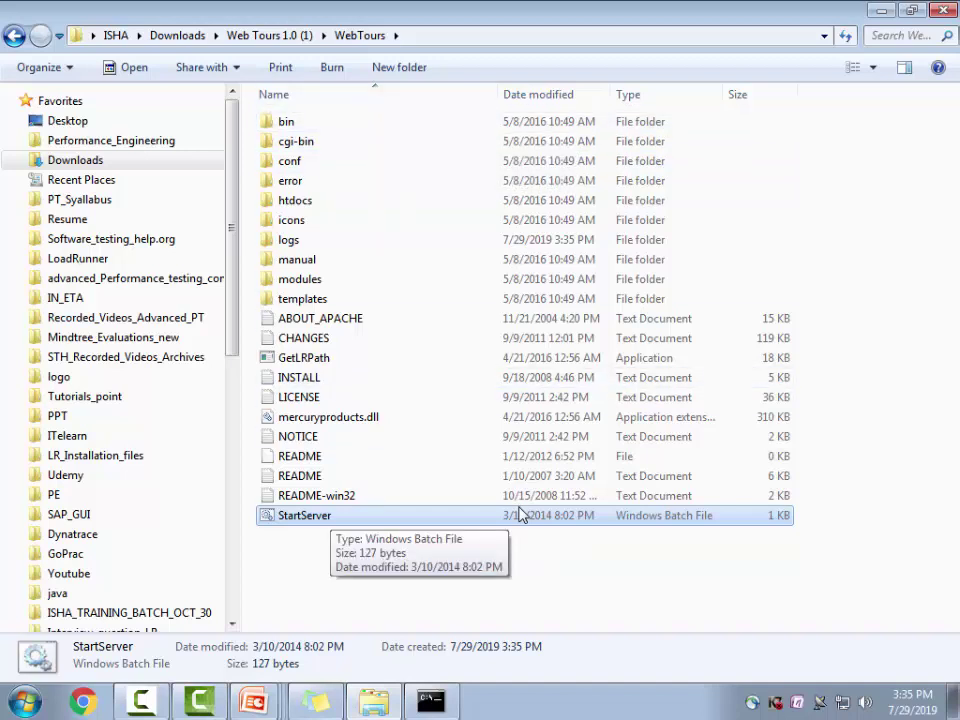
double_click(519, 514)
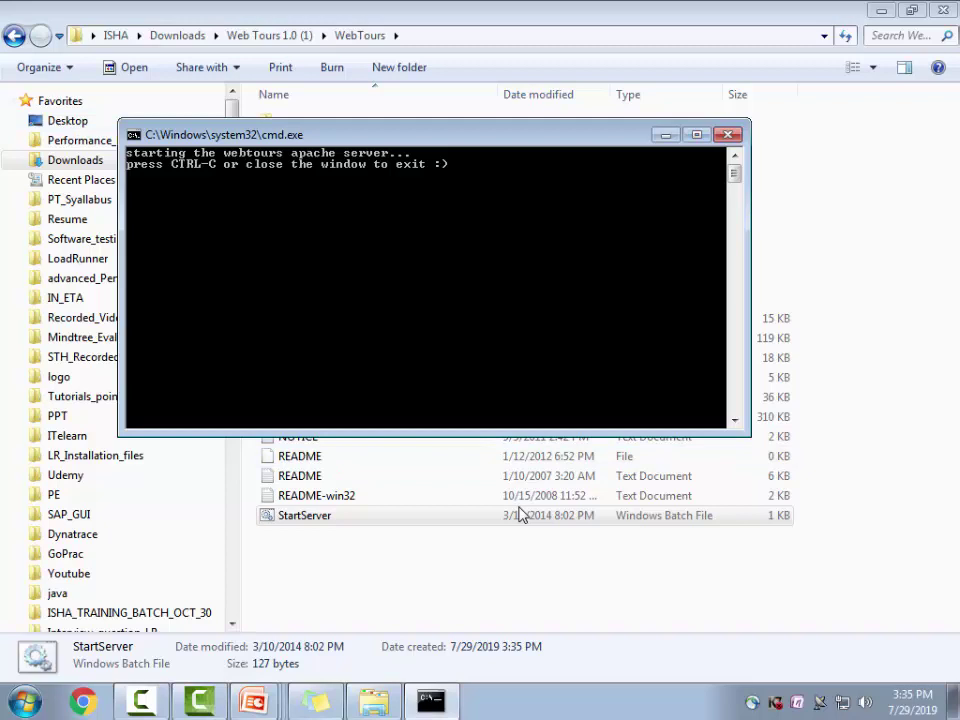
left_click_drag(300, 134, 391, 178)
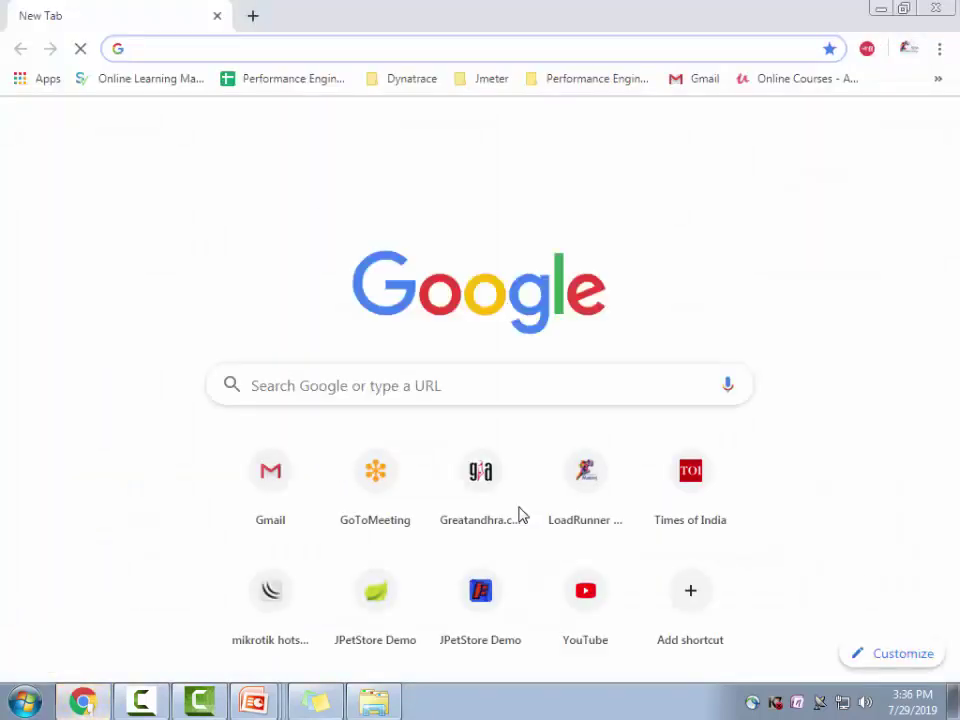
Check access to localhost:1080/webtours in a new Chrome window while the Apache server is stopped.
type("local")
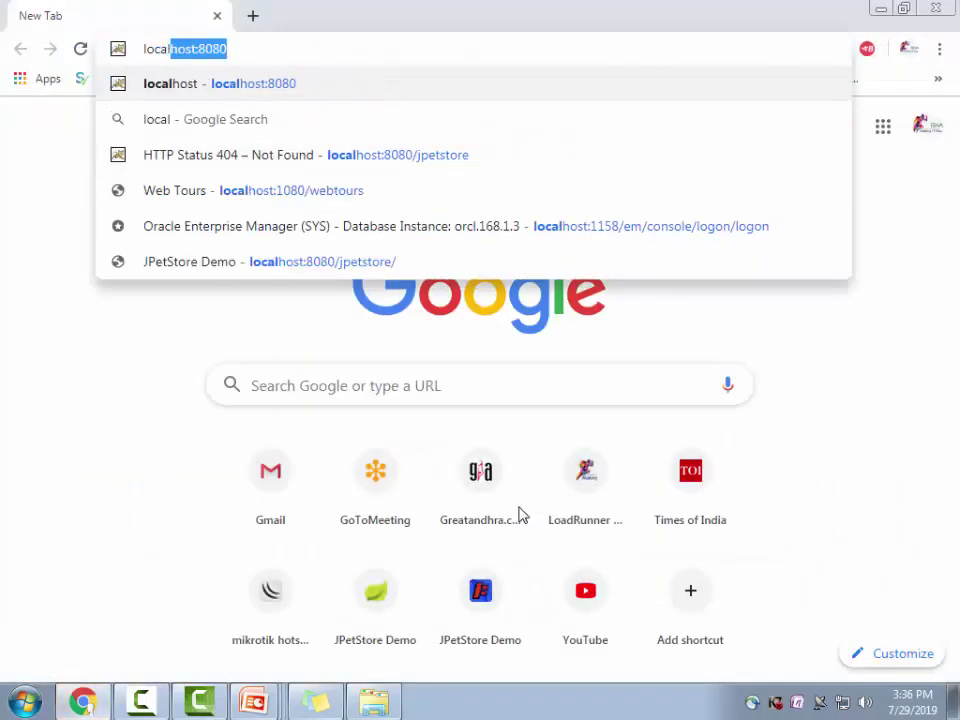
type("host:808")
key("BackSpace")
key("BackSpace")
key("BackSpace")
type("1080/webtours")
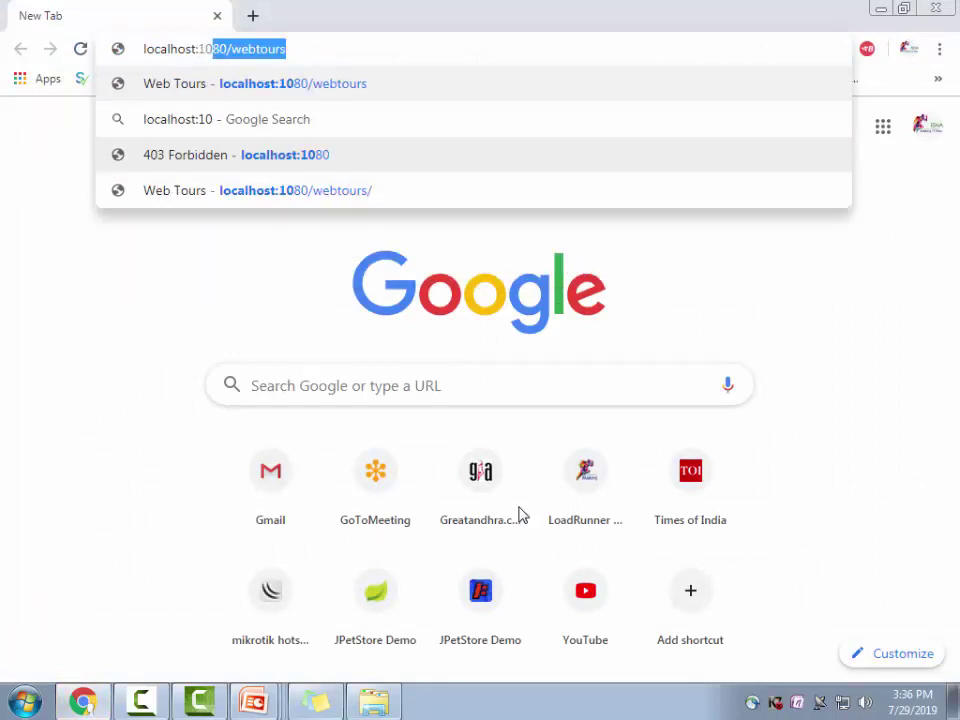
key("Return")
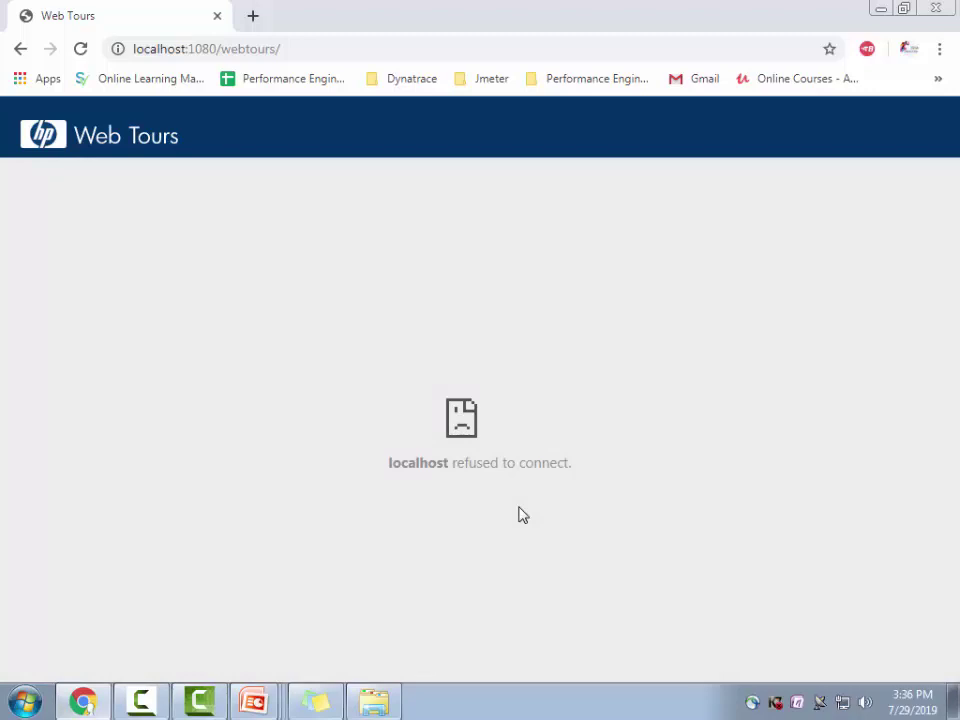
Restart the Apache server with the StartServer batch file and reload the Web Tours page in Chrome.
key("alt+Tab")
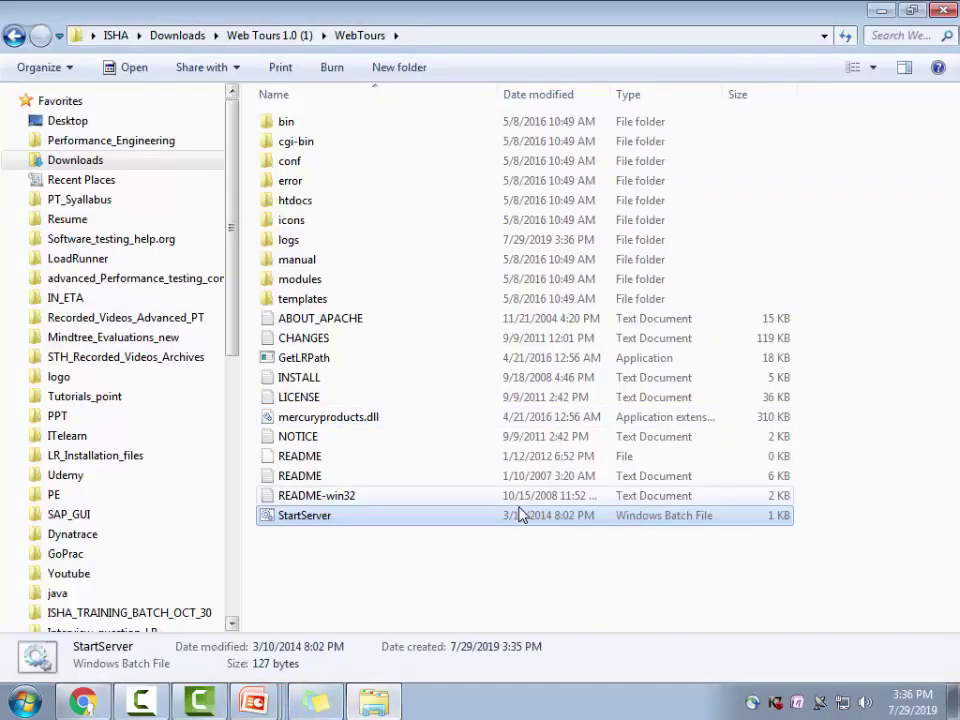
double_click(519, 514)
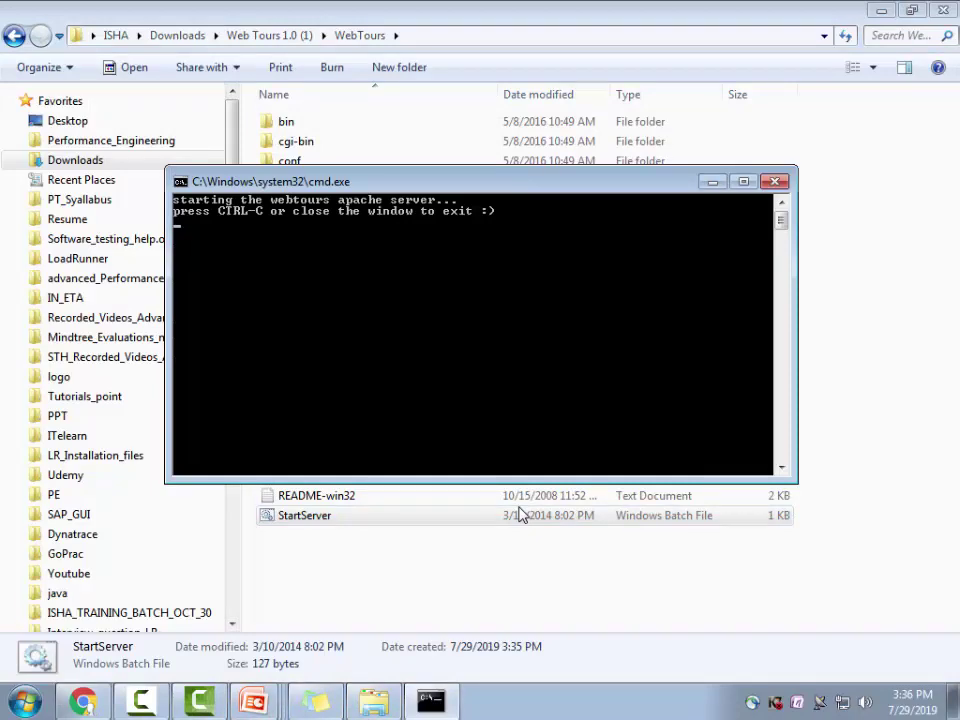
left_click(519, 514)
key("alt+Tab")
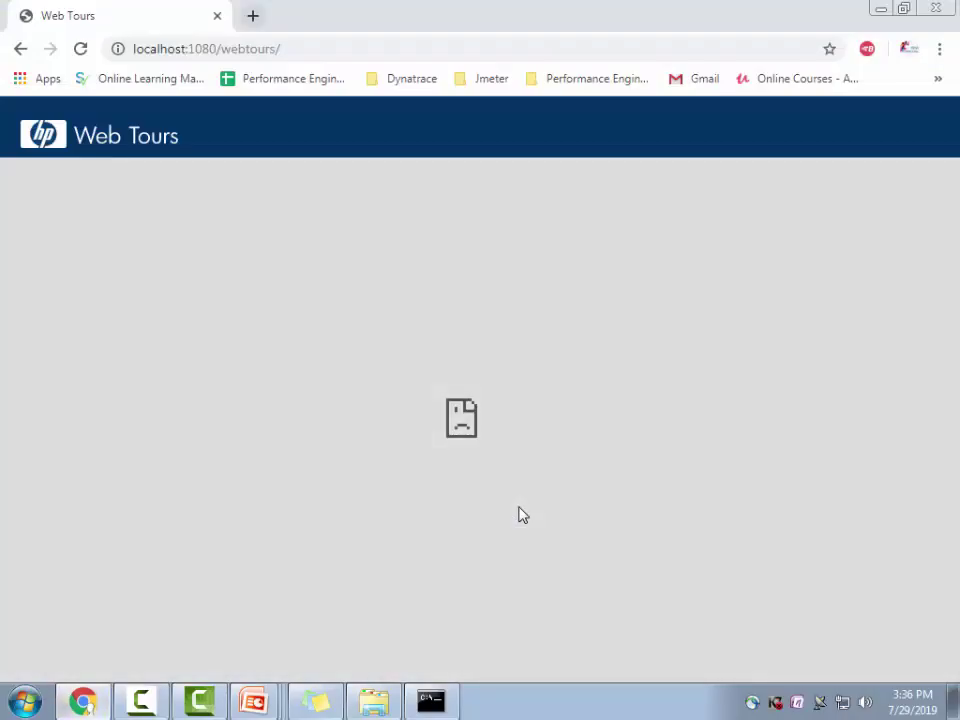
key("ctrl+l")
key("Return")
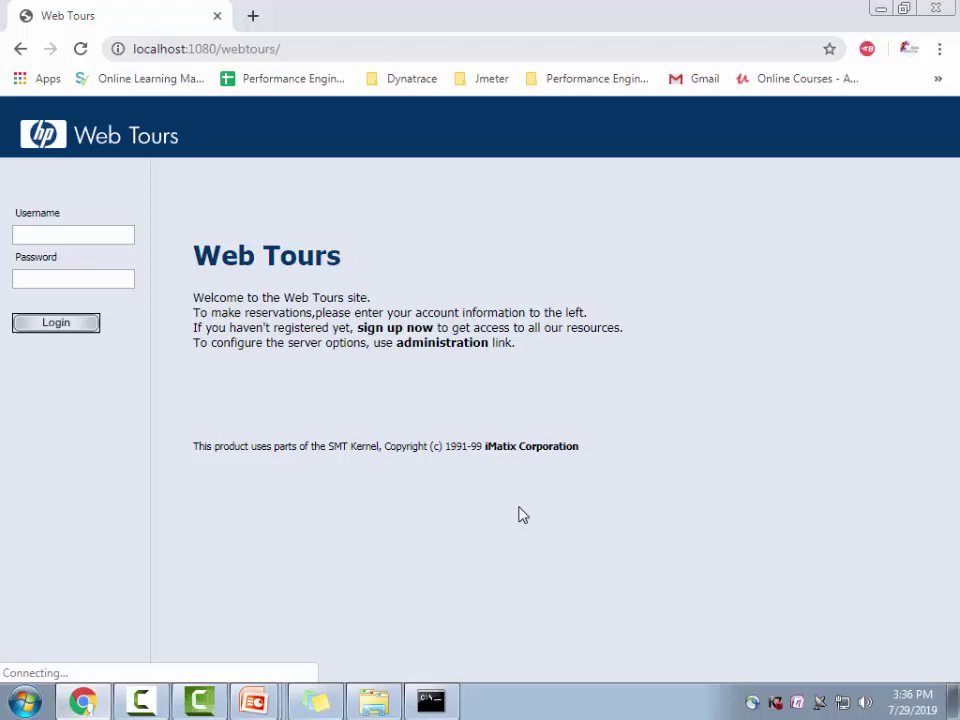
Return to the WebTours folder, close the Apache server window and try to run the StartServer batch file as administrator.
key("alt+Tab")
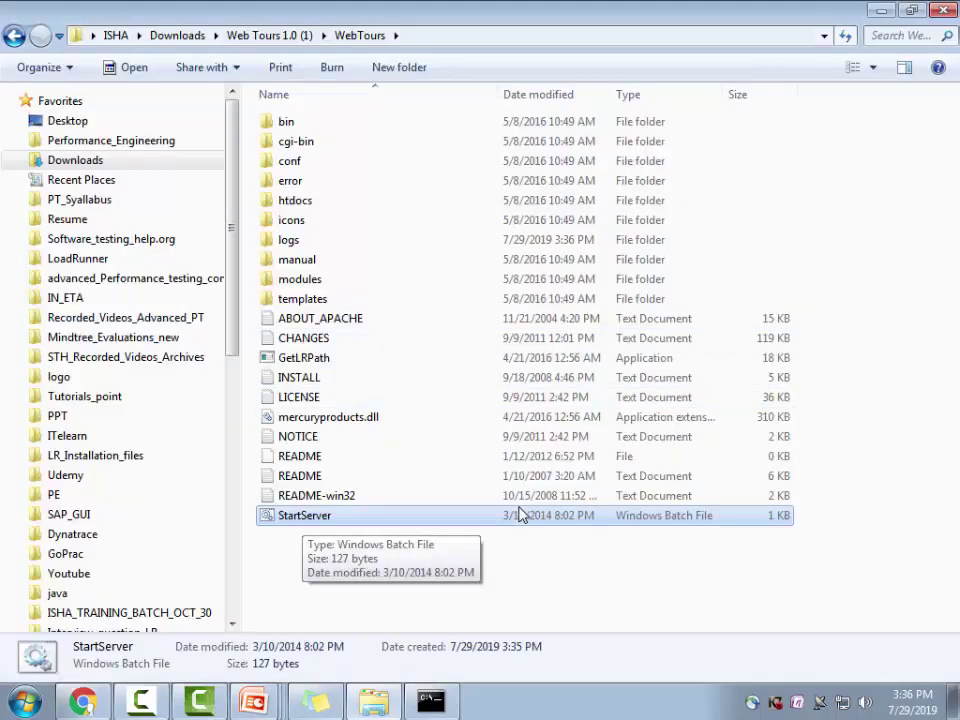
double_click(519, 513)
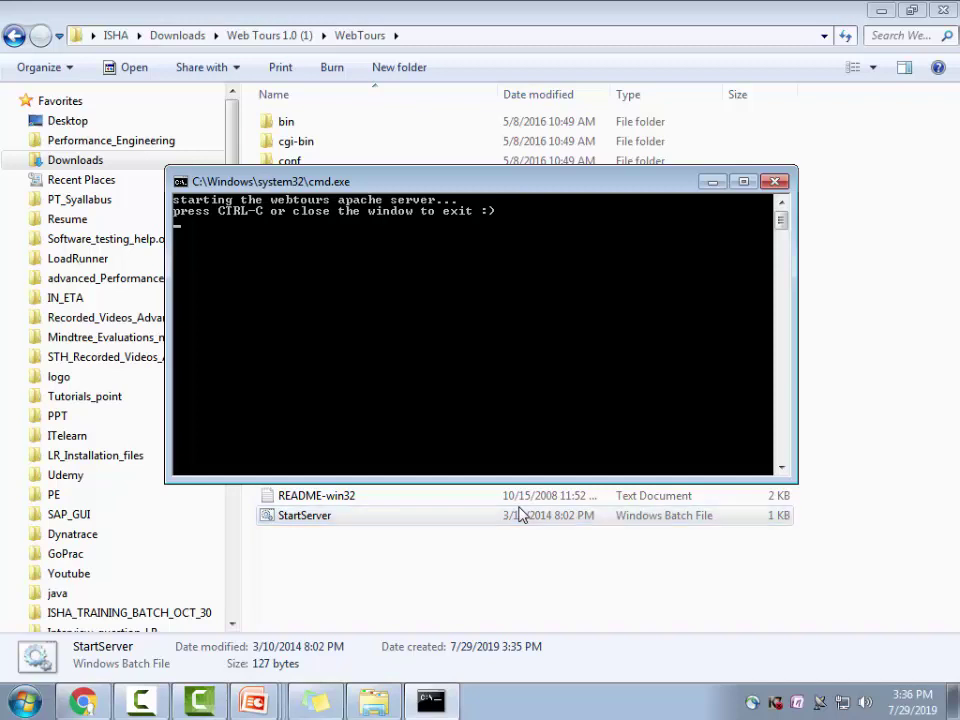
right_click(519, 513)
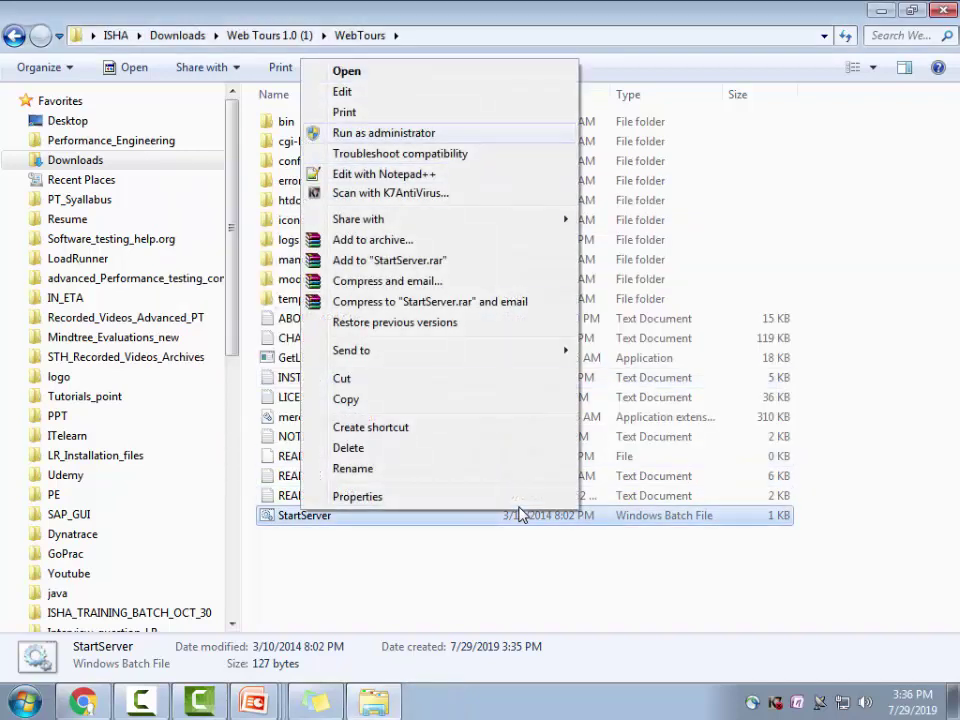
key("Escape")
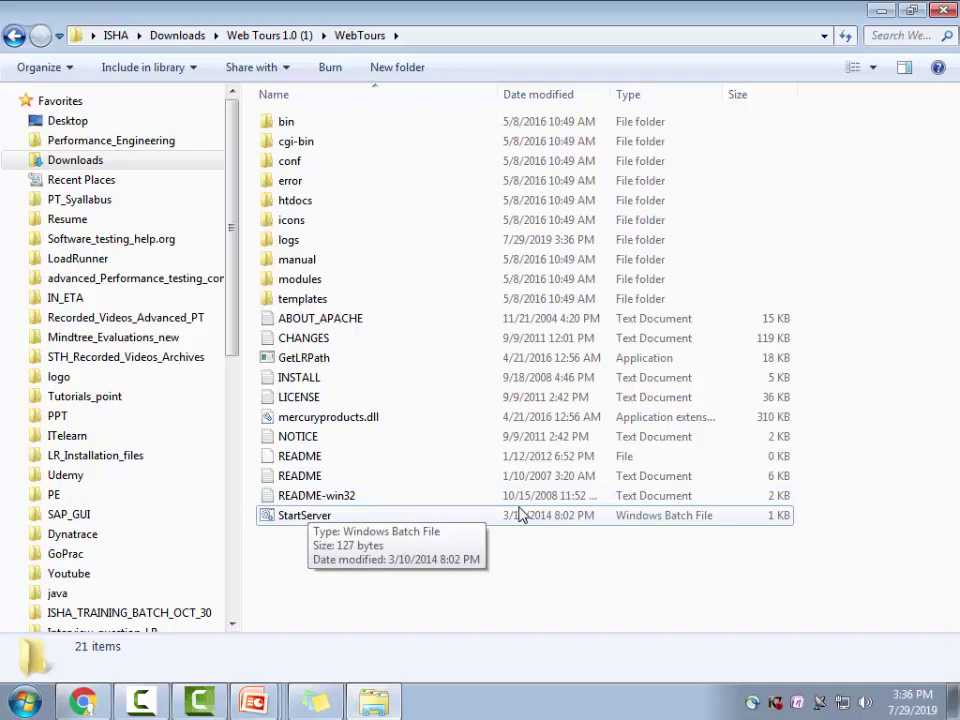
right_click(519, 513)
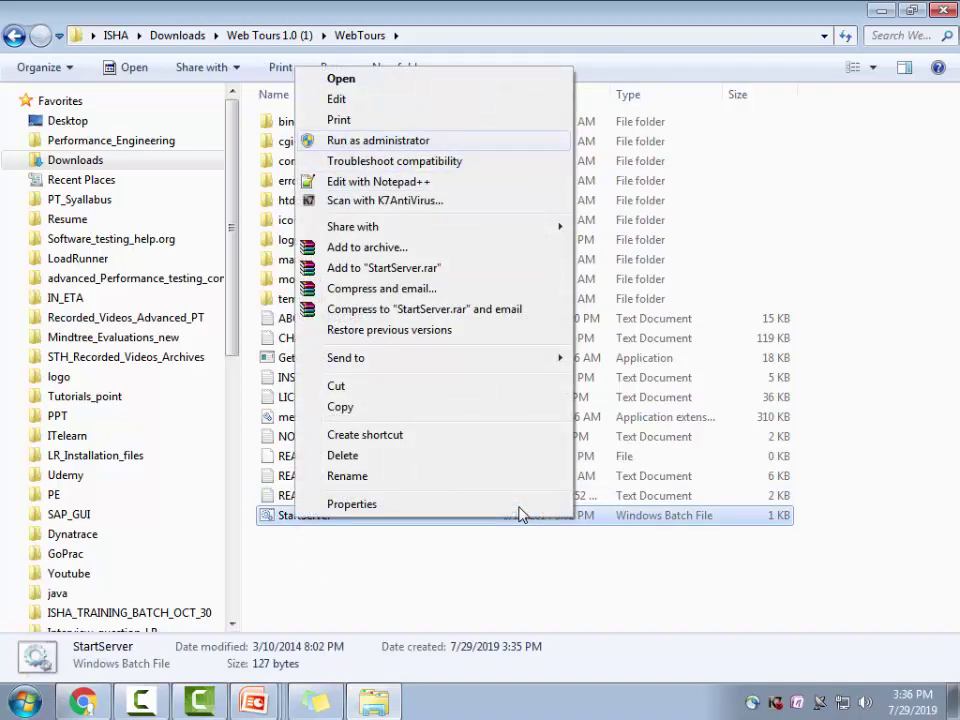
key("Return")
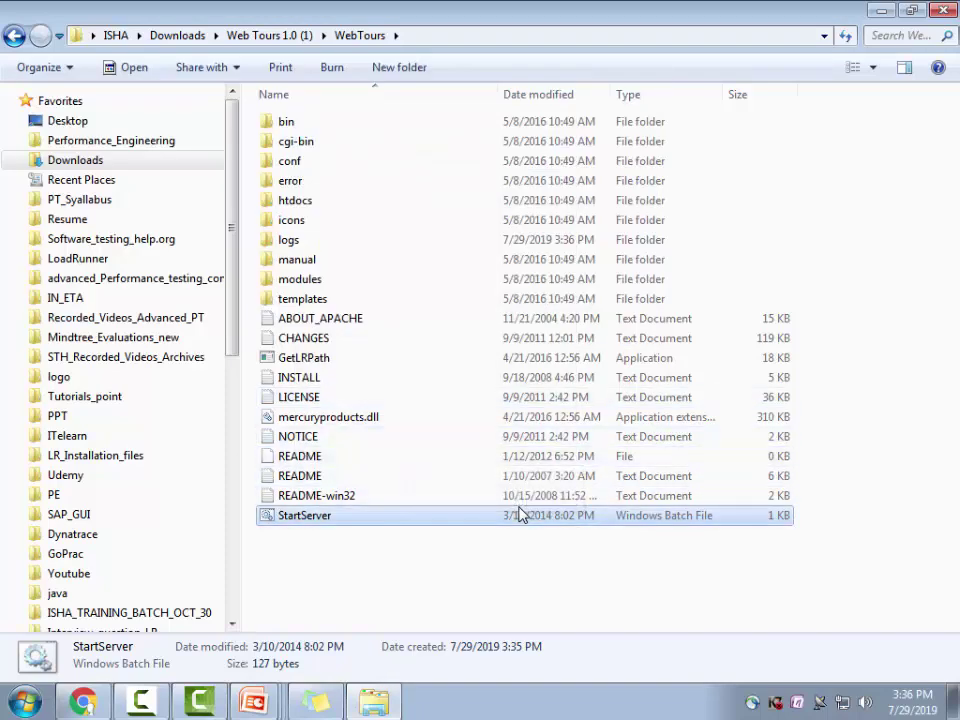
right_click(519, 514)
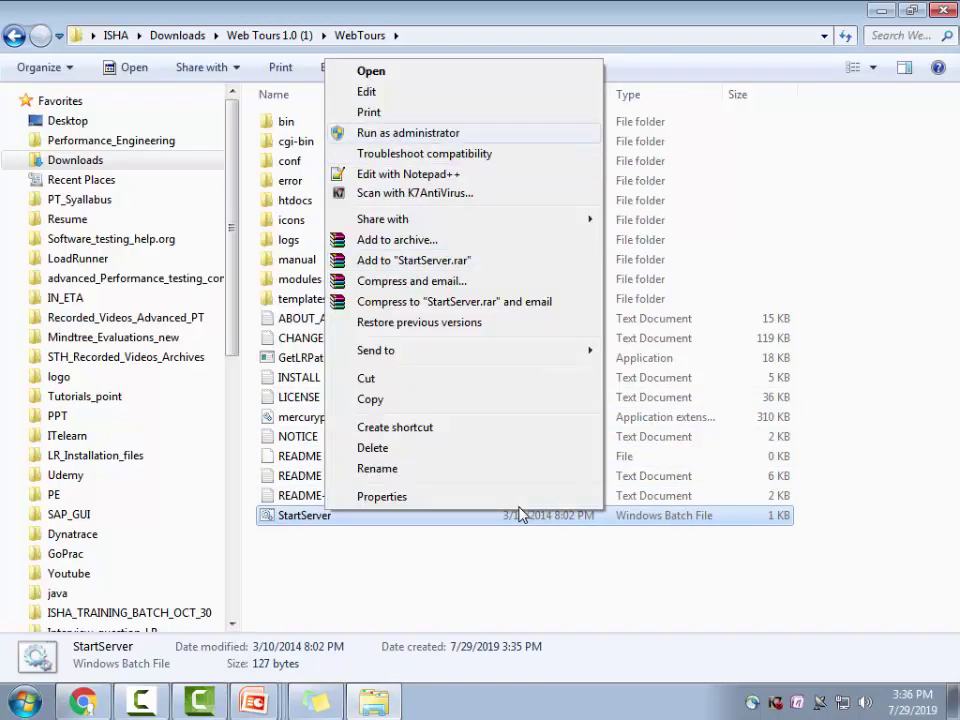
key("Return")
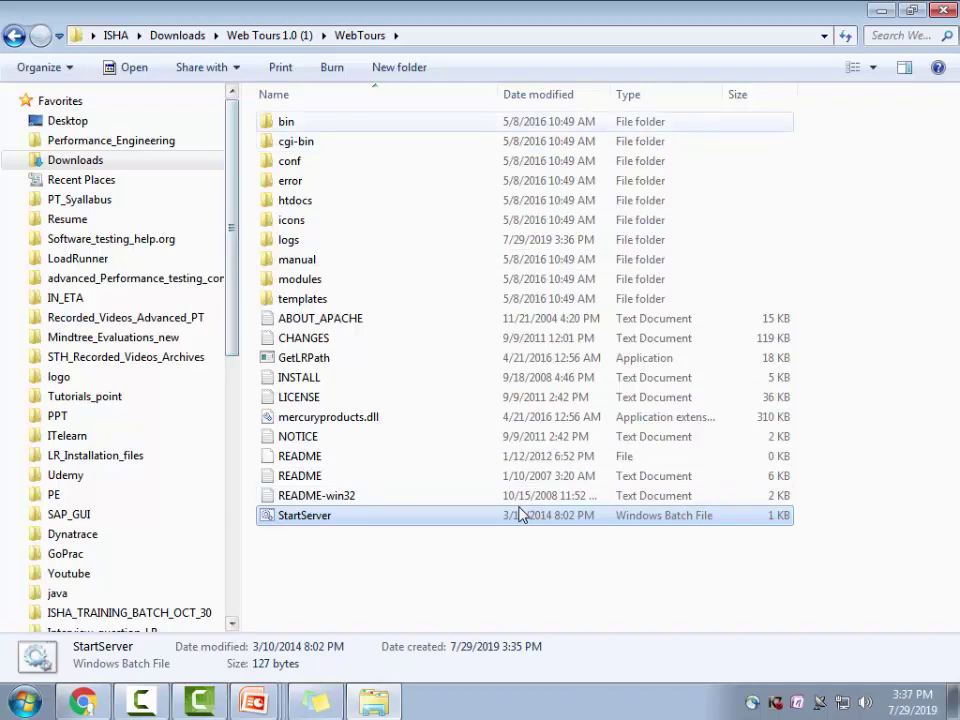
View the contents of the bin folder inside WebTours, go back and open the conf folder.
key("Return")
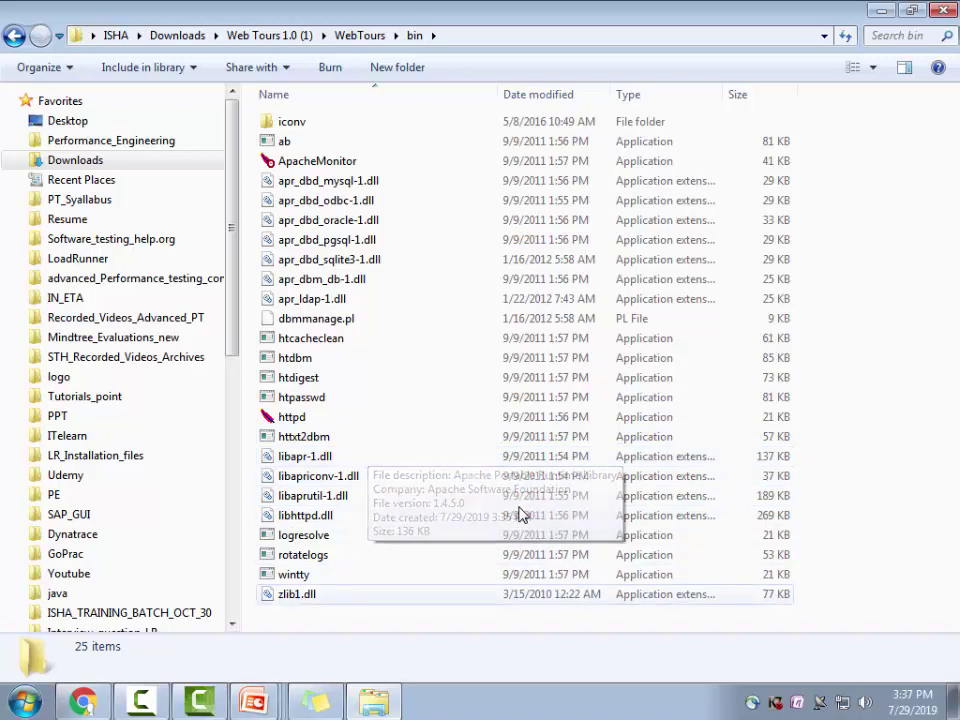
key("BackSpace")
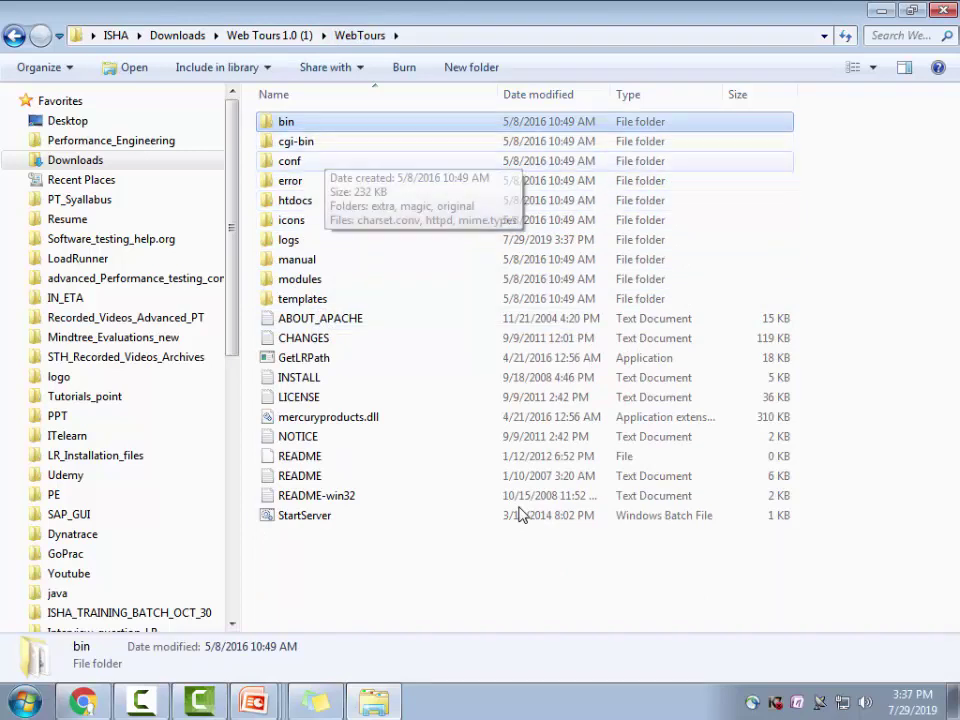
key("Down")
key("Down")
key("Return")
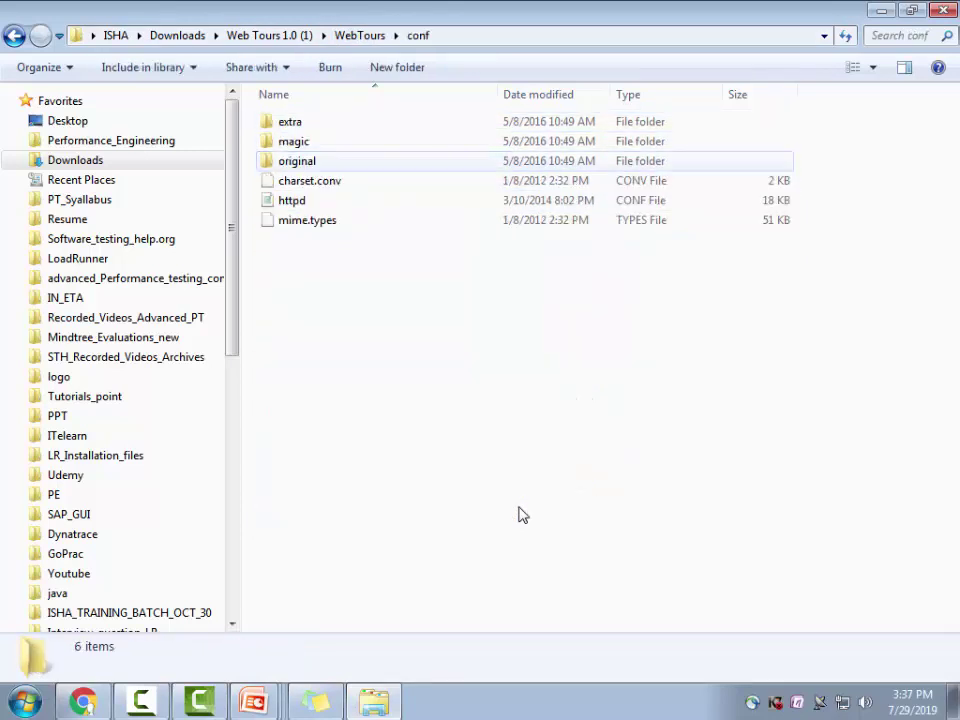
Open the httpd configuration file from the conf folder in Notepad++.
key("Down")
key("Down")
key("Down")
key("Down")
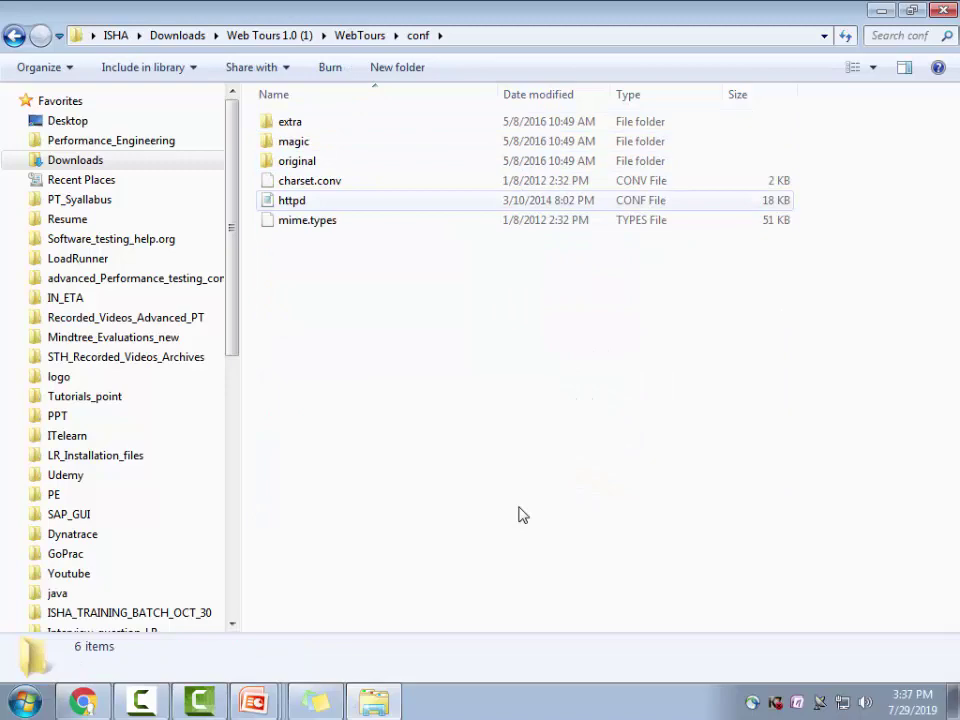
key("shift+F10")
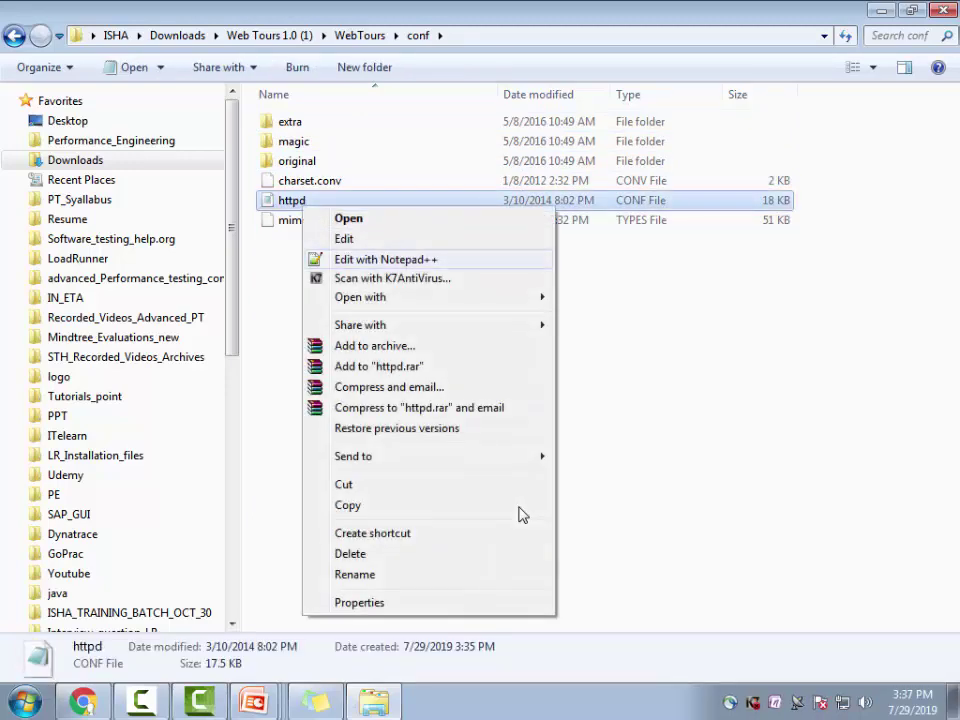
key("Return")
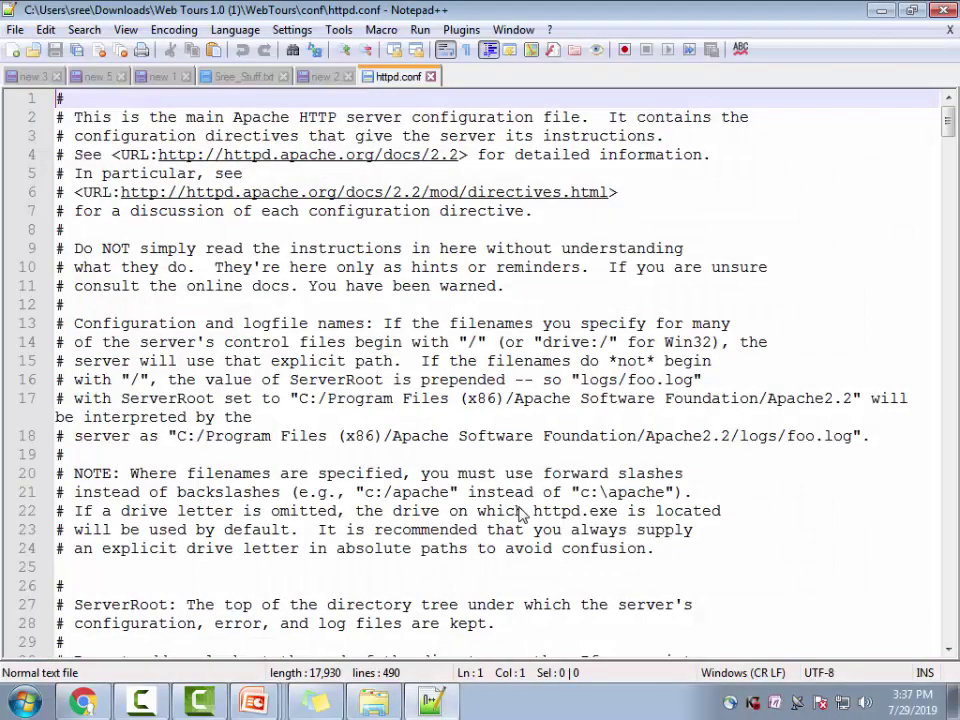
Change the Apache Listen port on line 45 of httpd.conf to 1081 and save the file.
scroll(519, 513, "down", 20)
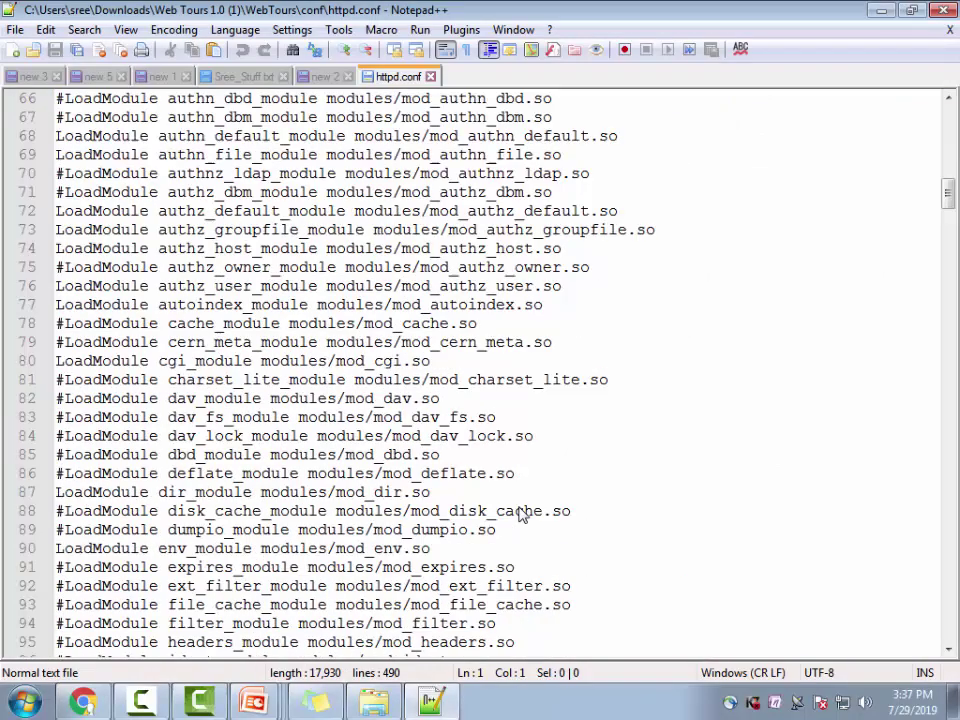
scroll(519, 513, "up", 13)
scroll(519, 513, "up", 20)
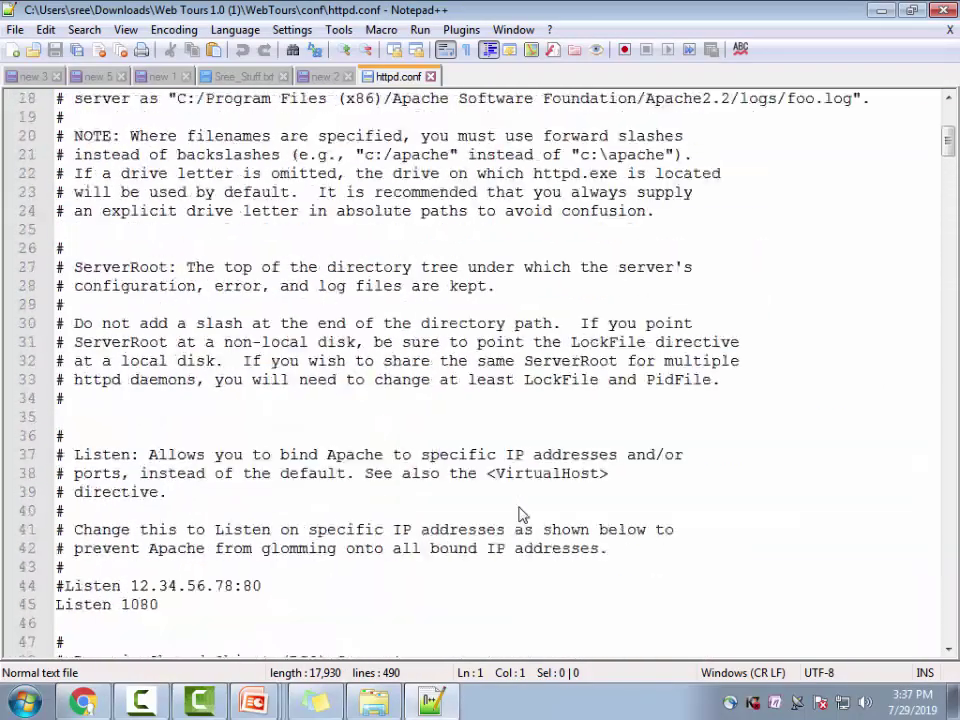
scroll(520, 514, "down", 8)
left_click(300, 154)
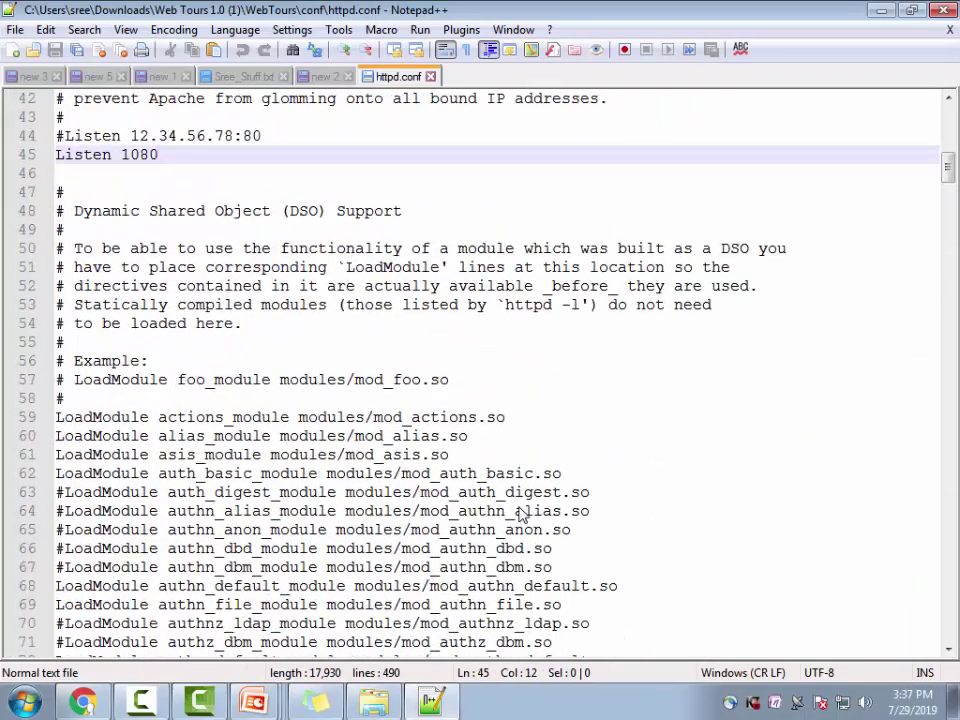
double_click(83, 154)
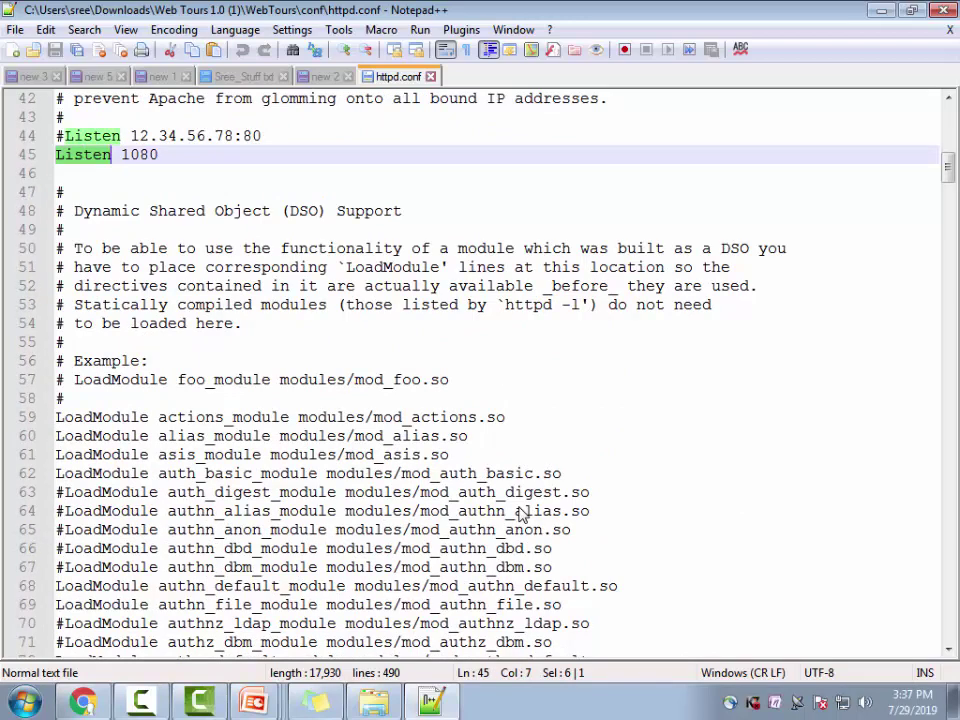
key("End")
key("BackSpace")
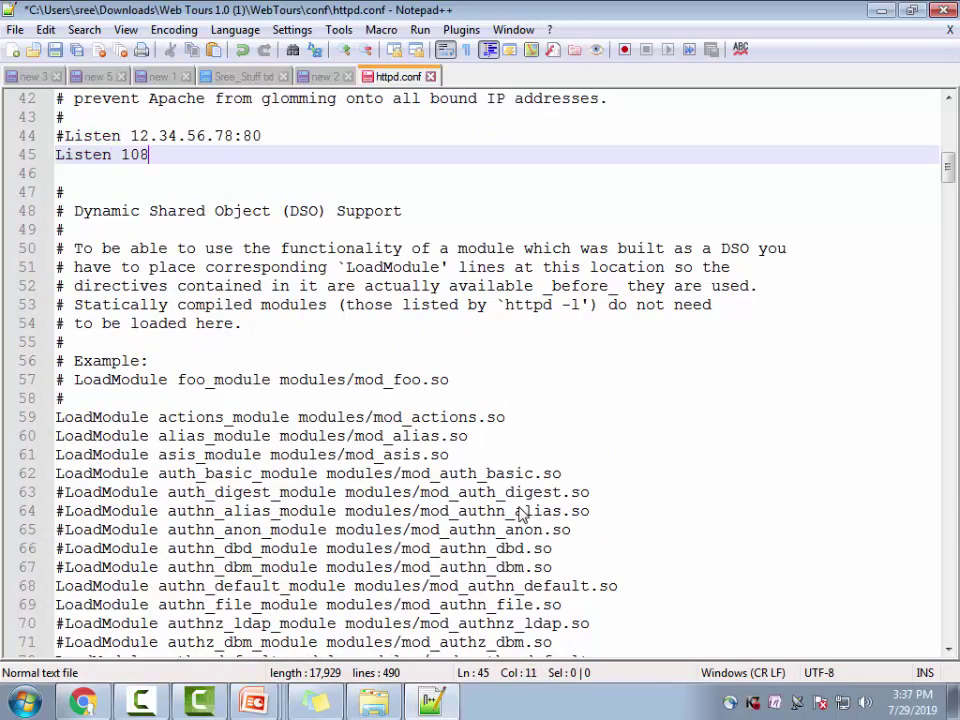
type("1")
key("ctrl+s")
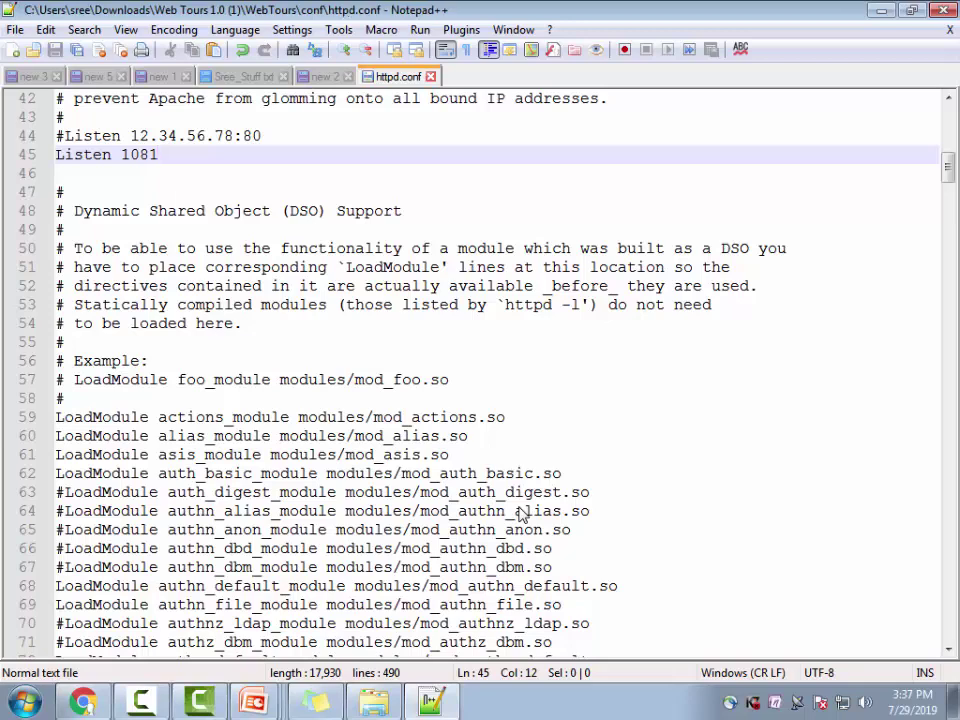
Return to the WebTours folder in File Explorer and start the Apache server with the StartServer batch file.
key("alt+Tab")
key("alt+Tab")
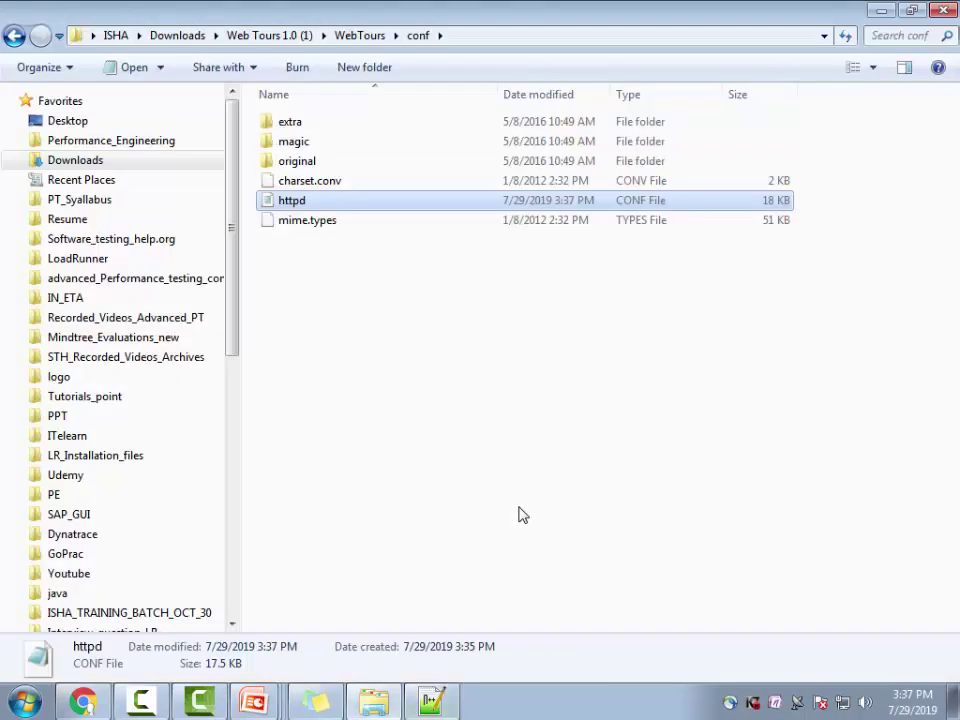
key("BackSpace")
left_click(519, 514)
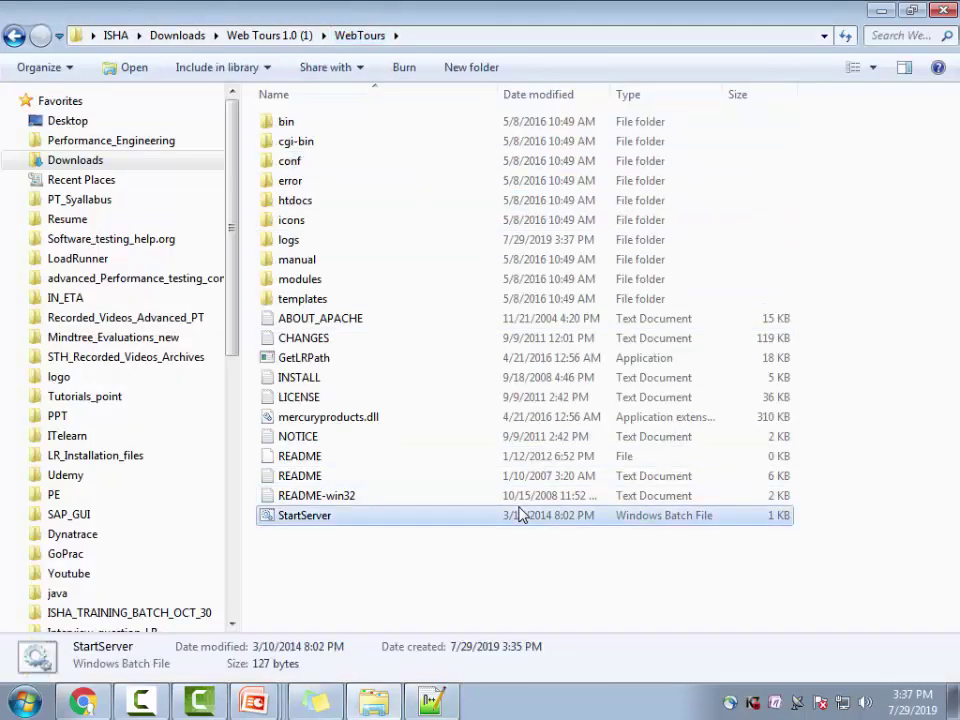
double_click(519, 514)
Switch to Chrome and reload the Web Tours page at localhost:1080/webtours/ to test the old port.
key("alt+Tab")
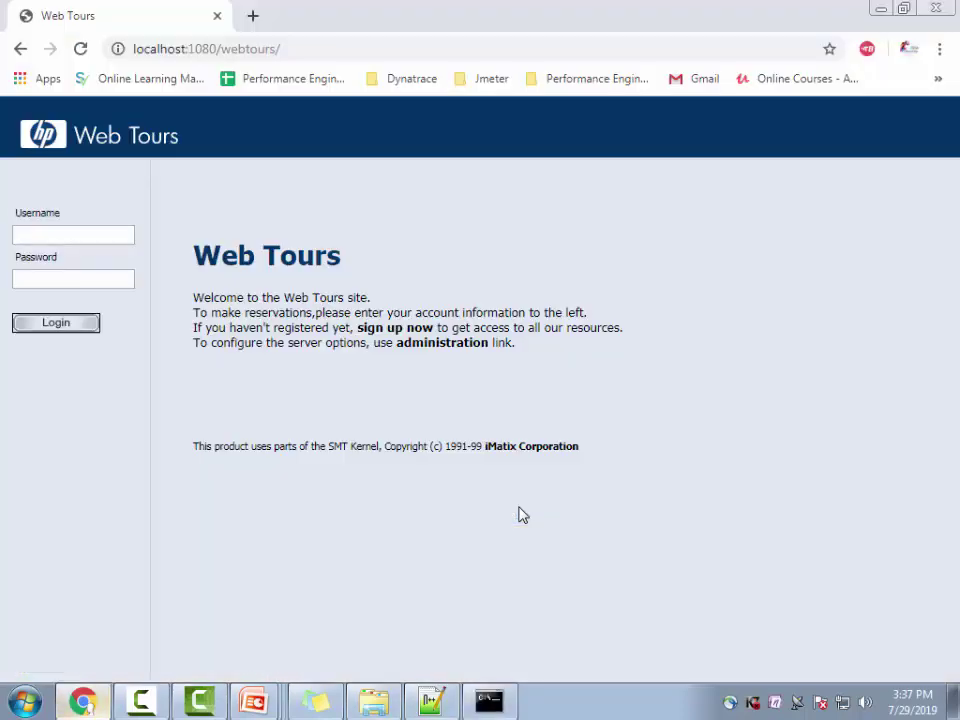
key("ctrl+l")
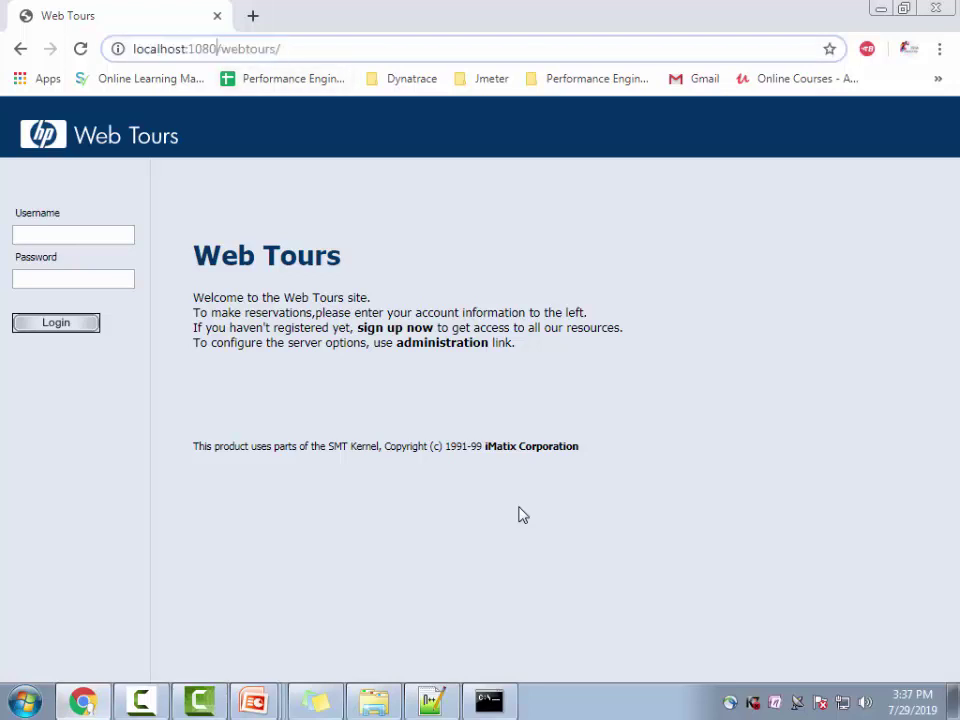
key("Return")
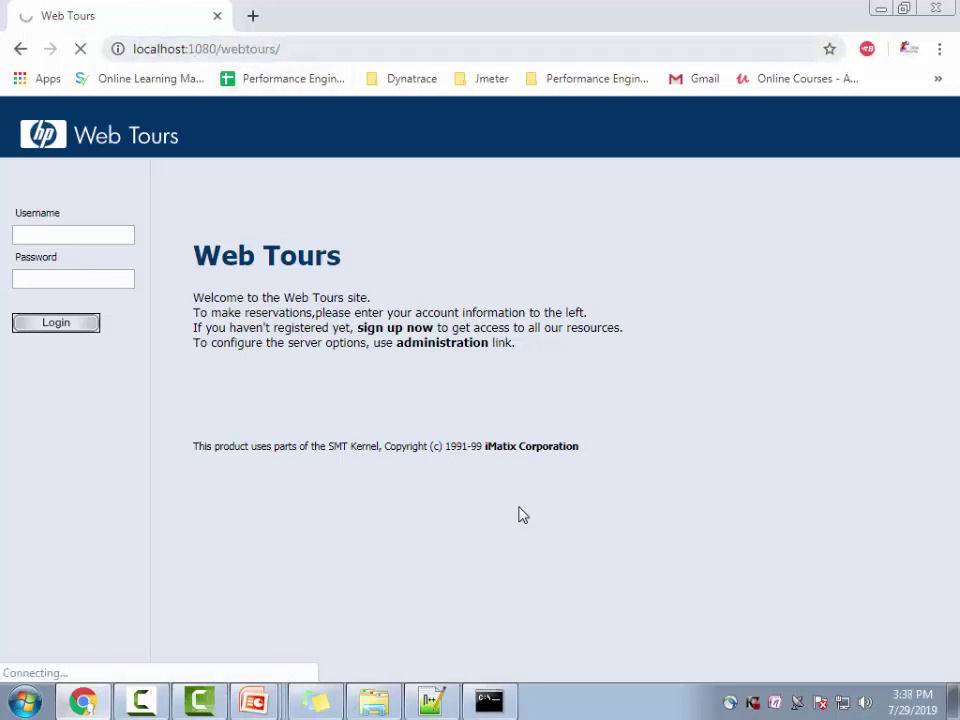
key("F5")
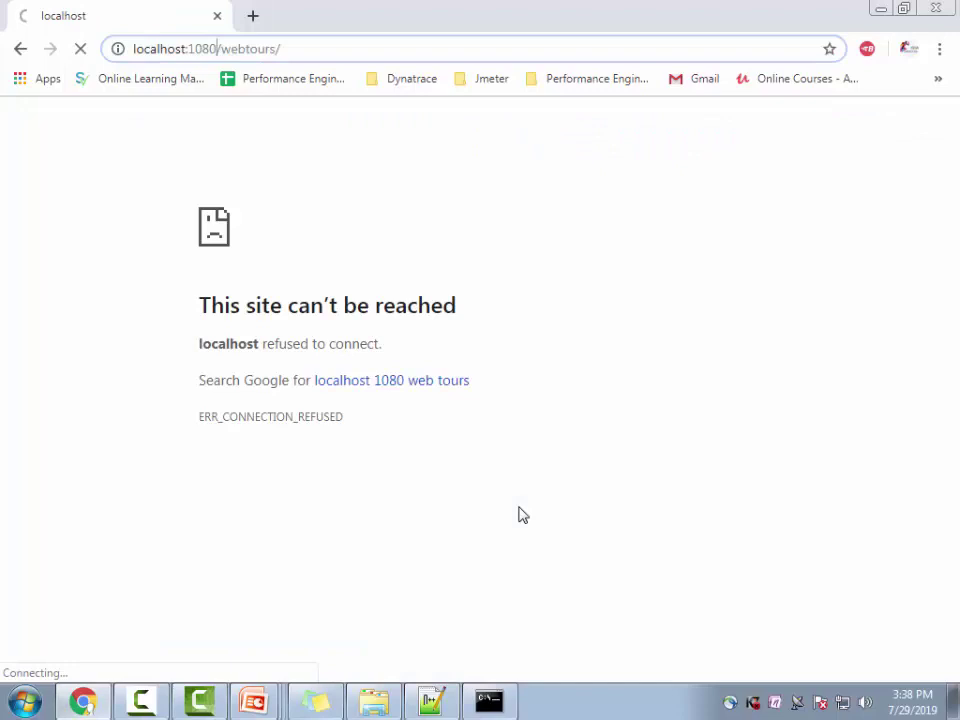
Open the Web Tours page at localhost:1081/webtours/.
key("ctrl+l")
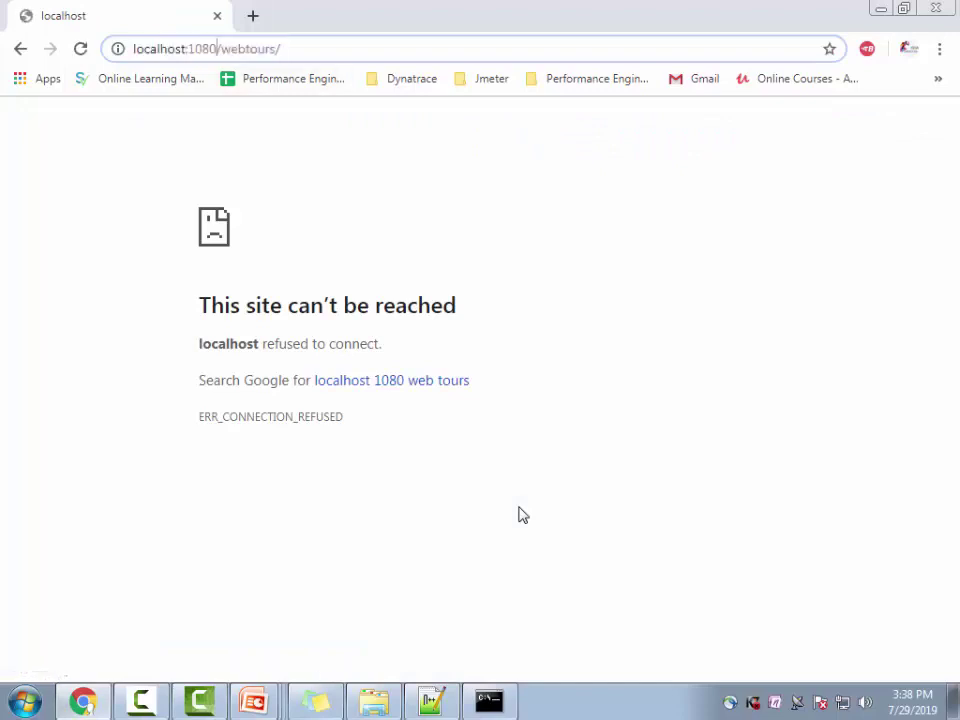
key("ctrl+l")
type("localhost:1081")
key("Return")
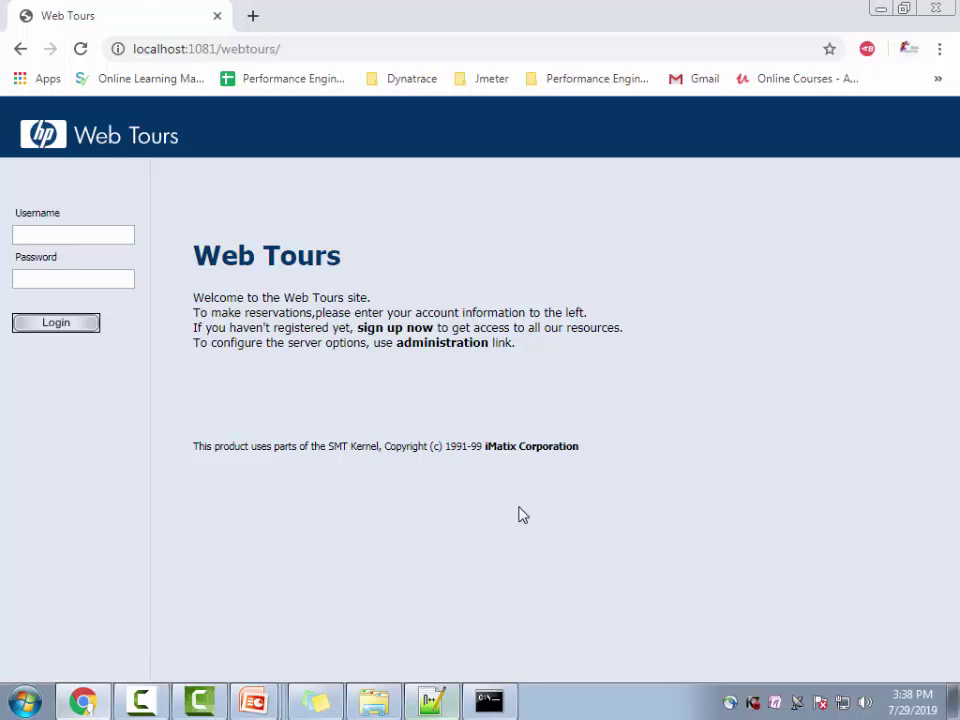
Close httpd.conf in Notepad++, go to the conf folder inside WebTours and reopen the httpd file in Notepad++.
key("alt+Tab")
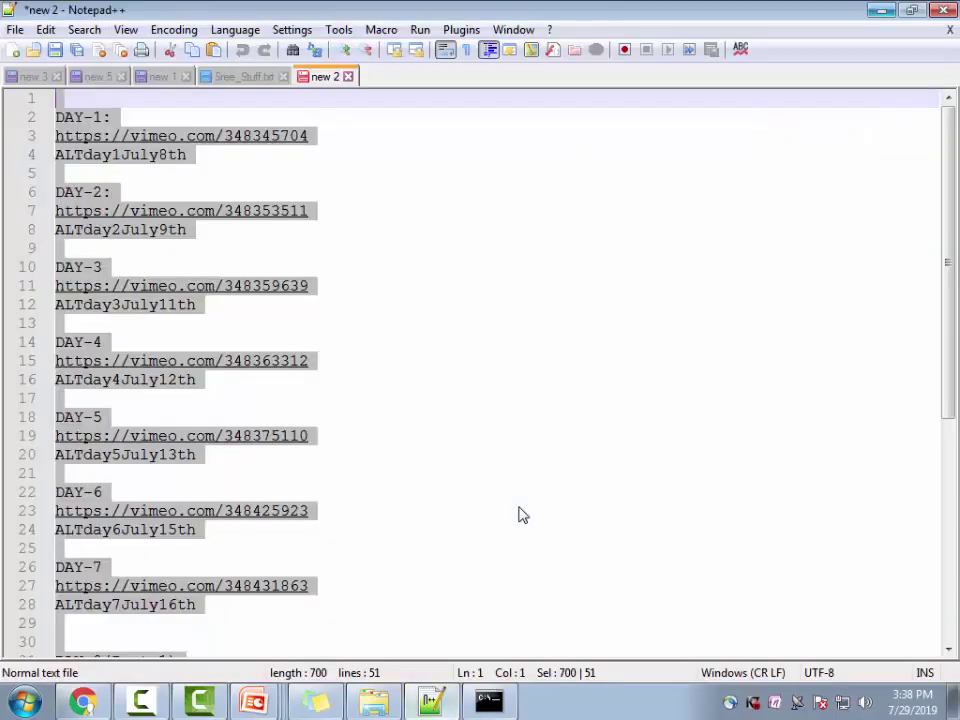
key("alt+Tab")
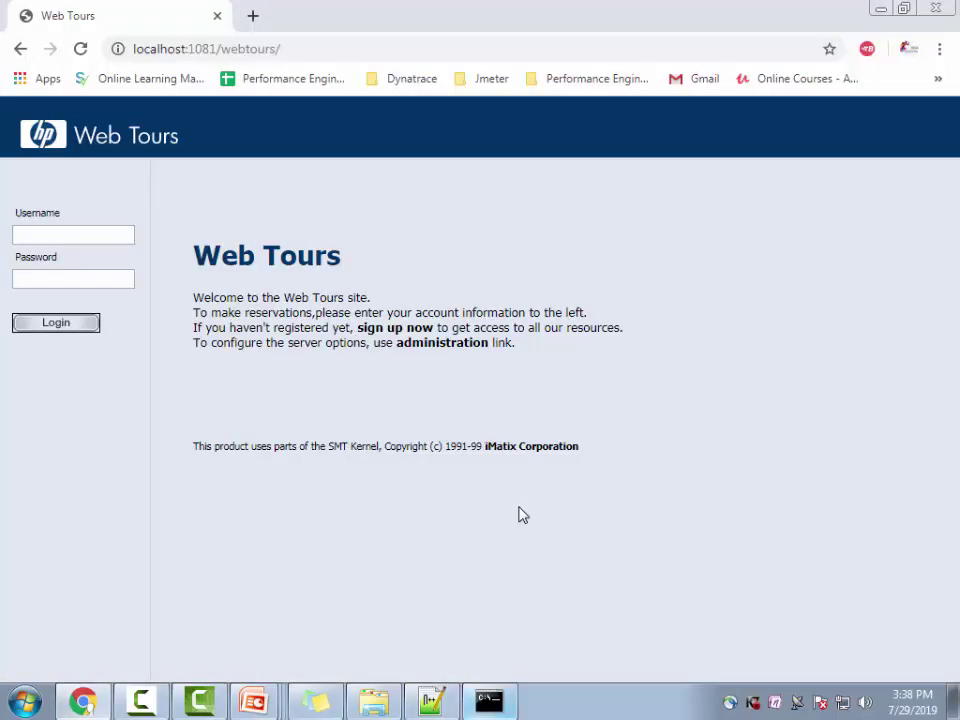
key("alt+Tab")
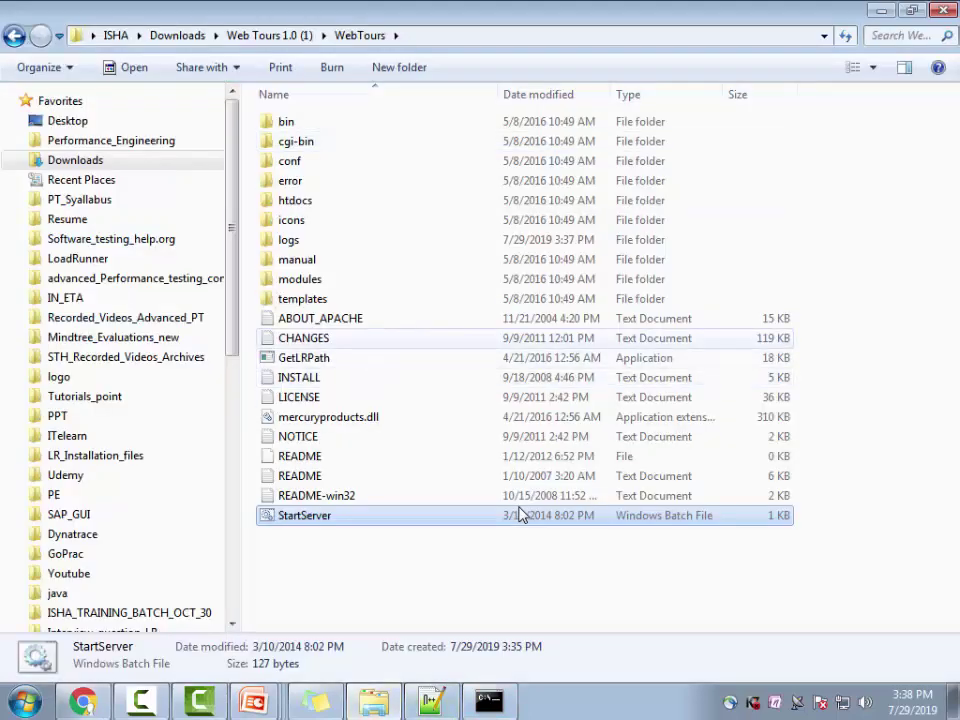
type("conf")
key("Return")
type("httpd")
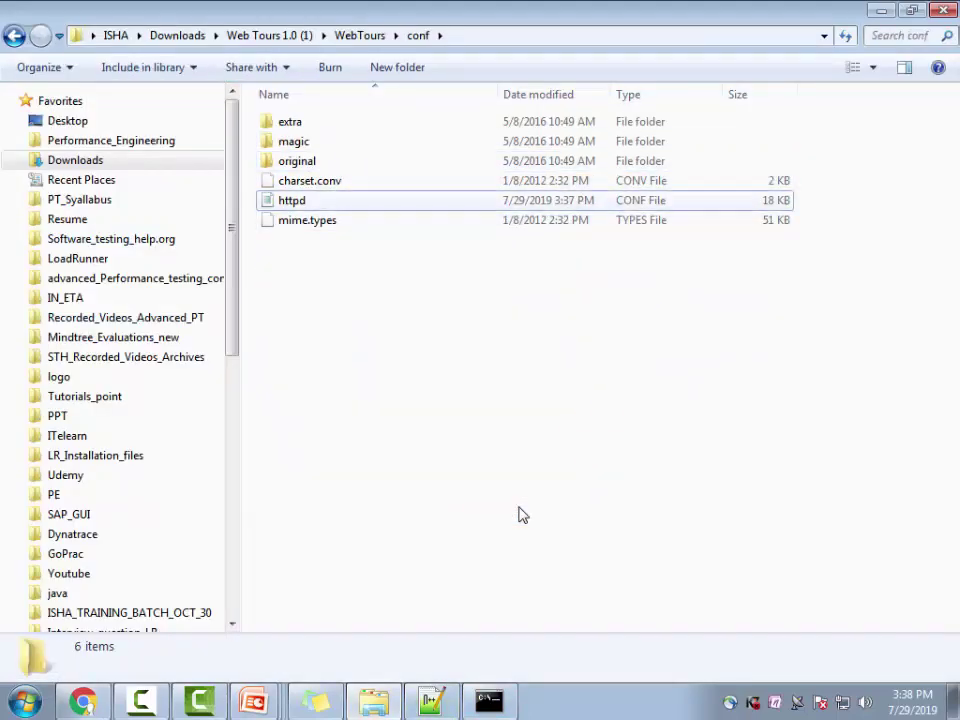
key("shift+F10")
key("Down")
key("Down")
key("Down")
key("Return")
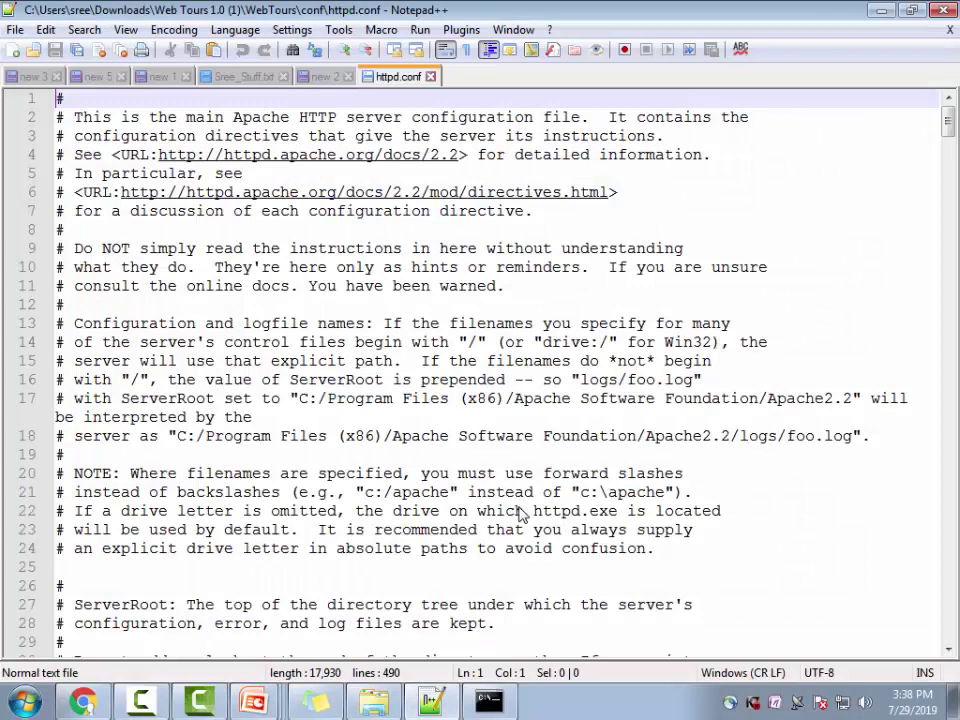
Change the Apache Listen port in httpd.conf to 1083 and save the file.
scroll(518, 512, "down", 12)
scroll(518, 512, "up", 1)
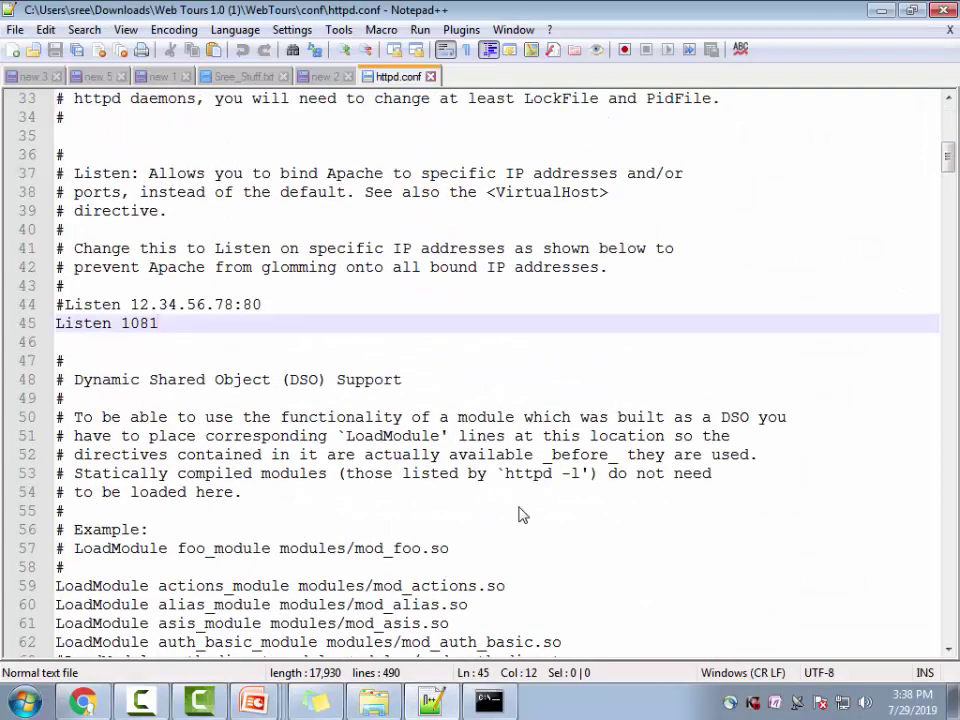
key("BackSpace")
type("3")
key("ctrl+s")
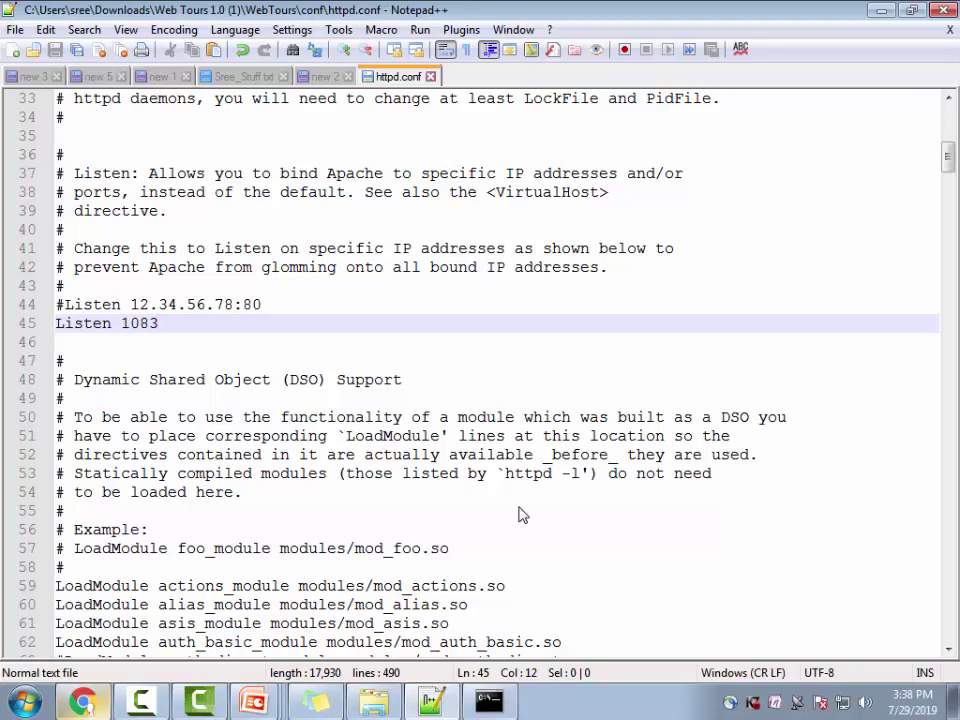
Close the running Apache server window, return to the WebTours folder and run the StartServer batch file again.
key("alt+Tab")
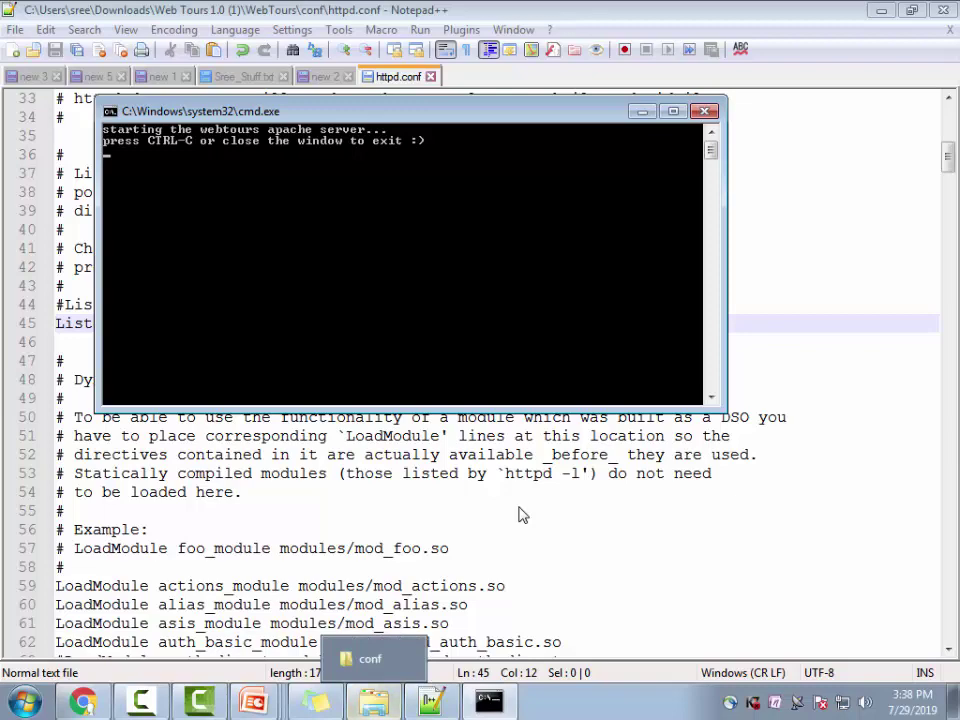
key("alt+Tab")
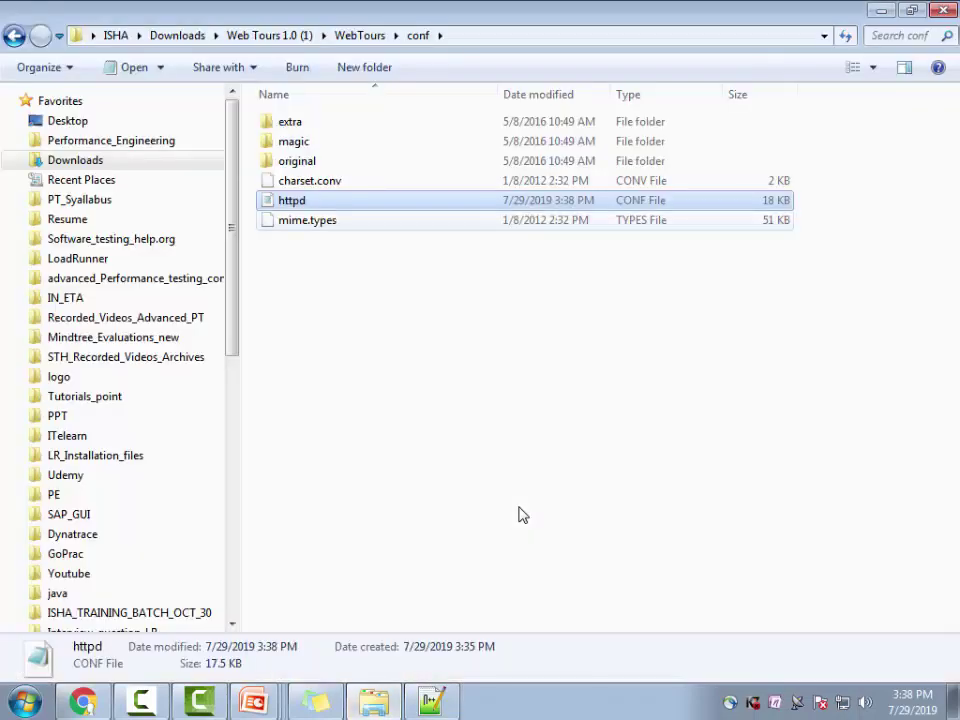
key("BackSpace")
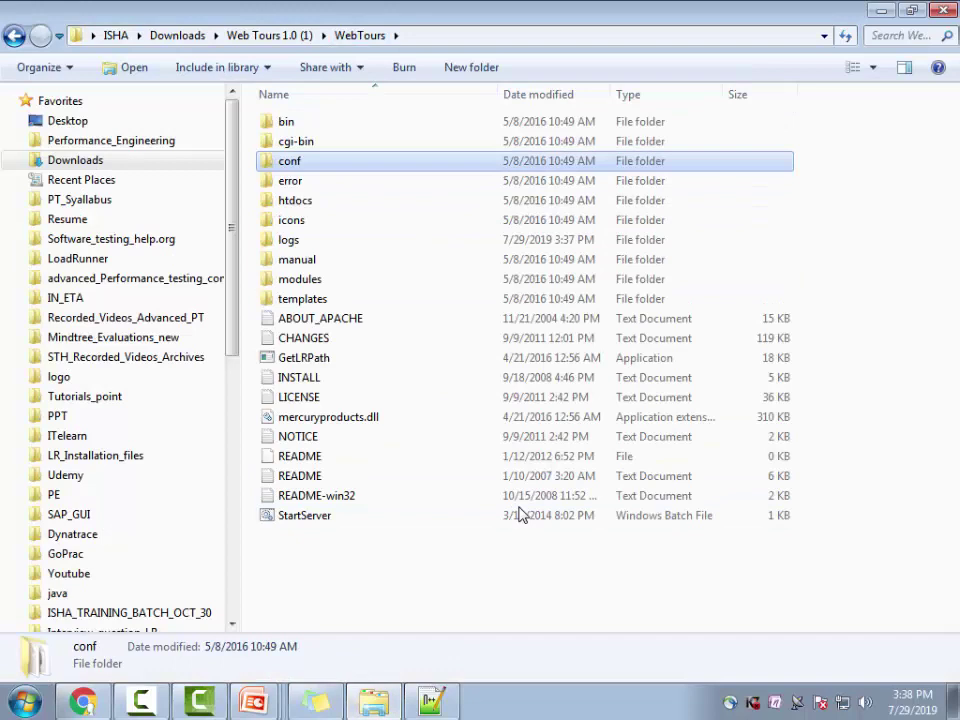
double_click(519, 514)
Switch to Chrome and open the Web Tours page on the new port at localhost:1083/webtours/.
key("alt+Tab")
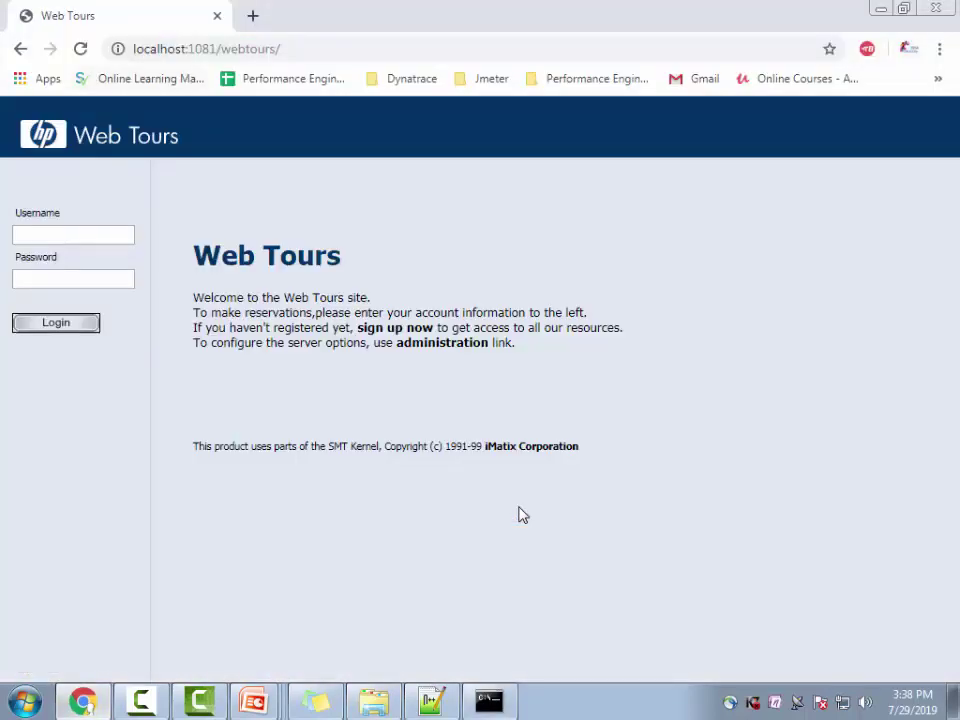
left_click(216, 48)
left_click(216, 48)
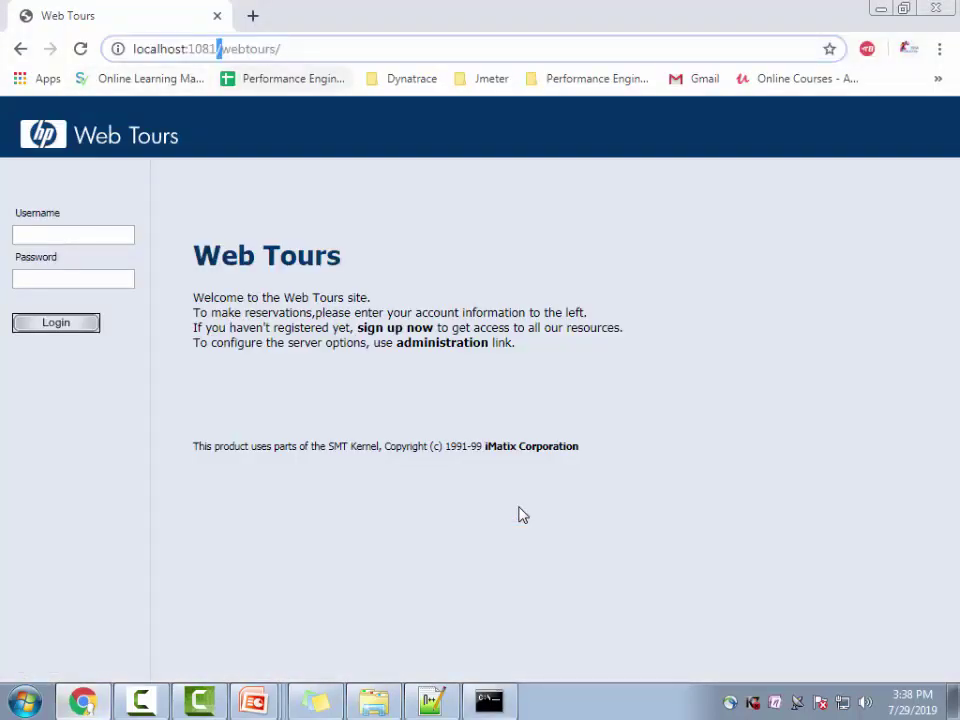
key("BackSpace")
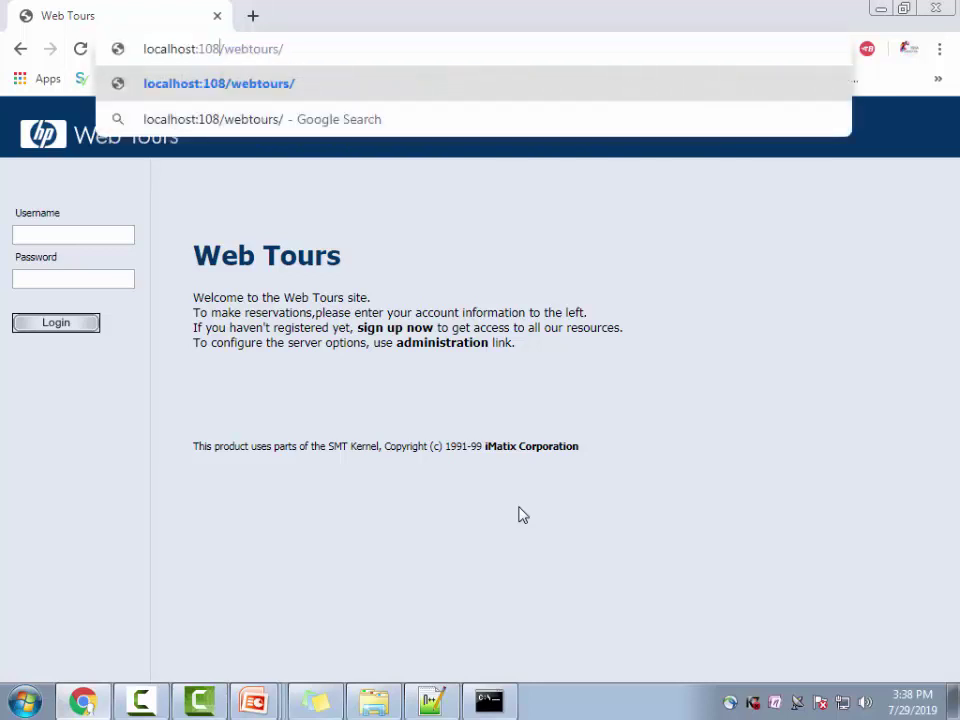
type("3")
key("Return")
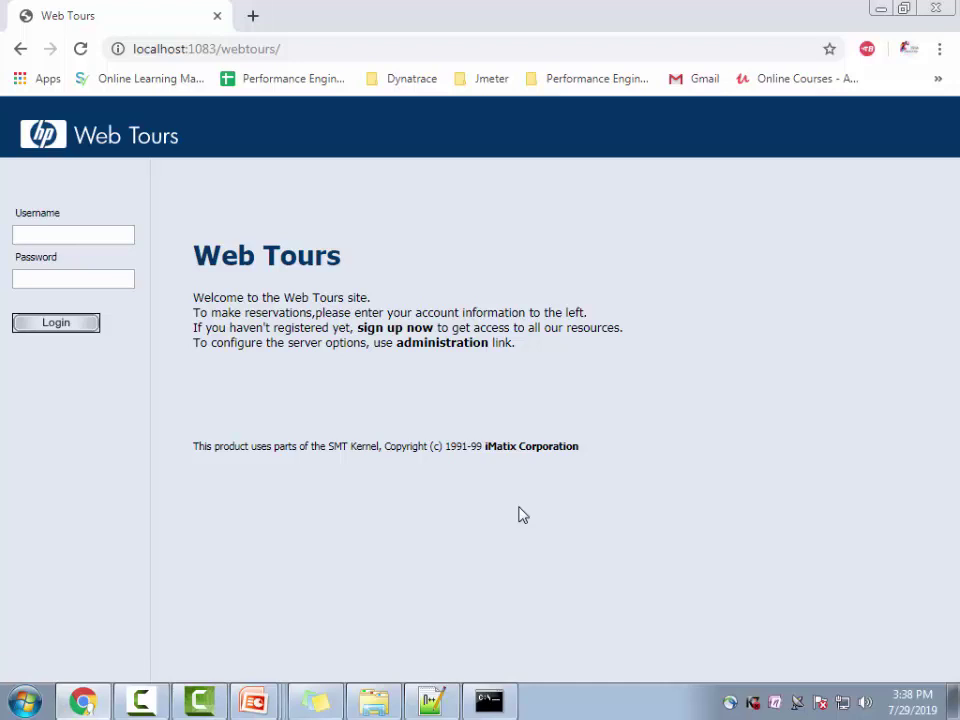
Switch to File Explorer and view the conf folder inside WebTours once more.
key("alt+Tab")
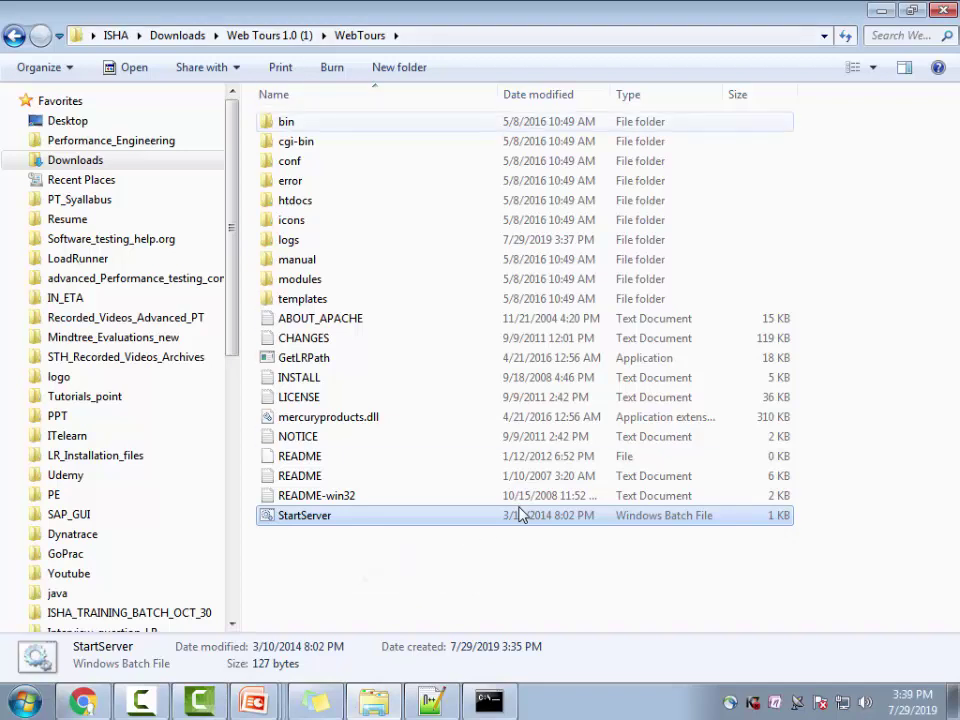
key("Return")
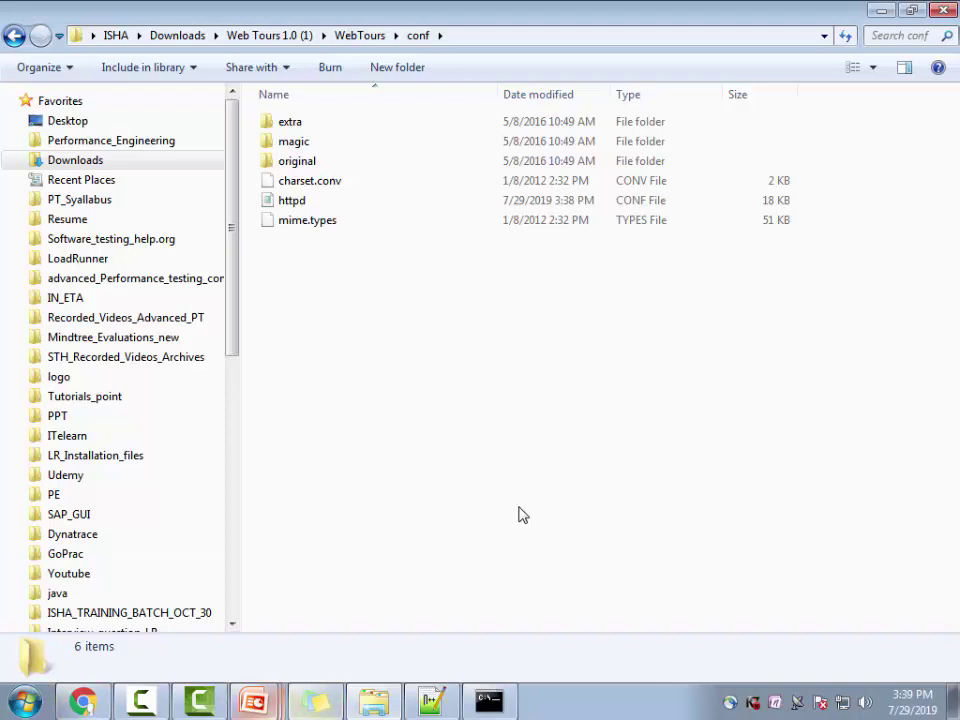
Switch to the PowerPoint presentation and correct "TTP protocol" to "HTTP protocol" in the second list item.
mouse_move(255, 702)
left_click(190, 658)
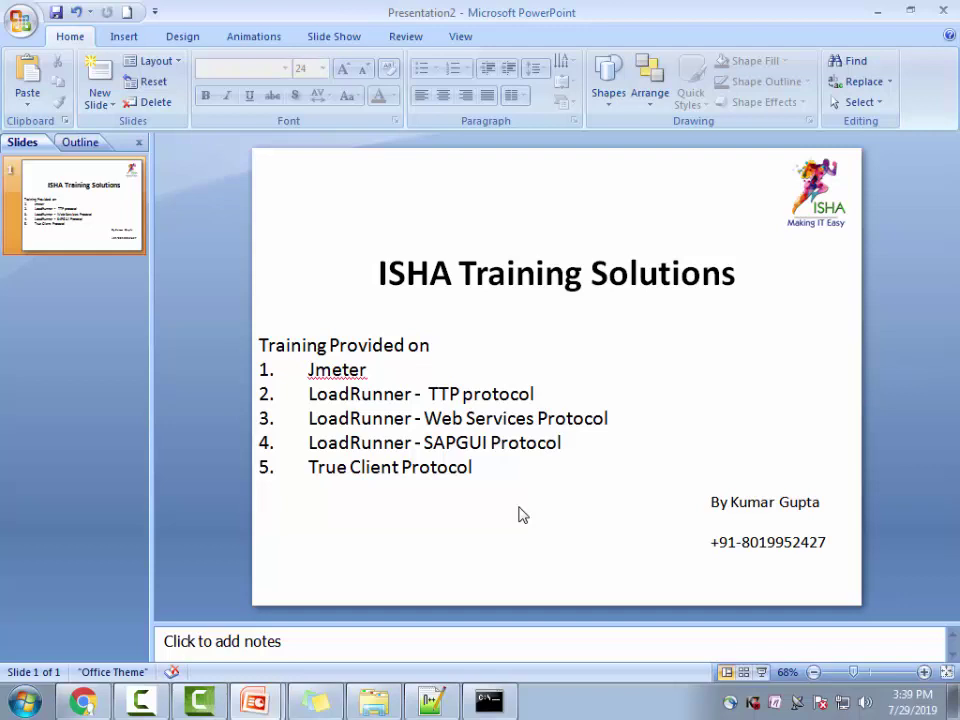
left_click(428, 394)
type("H")
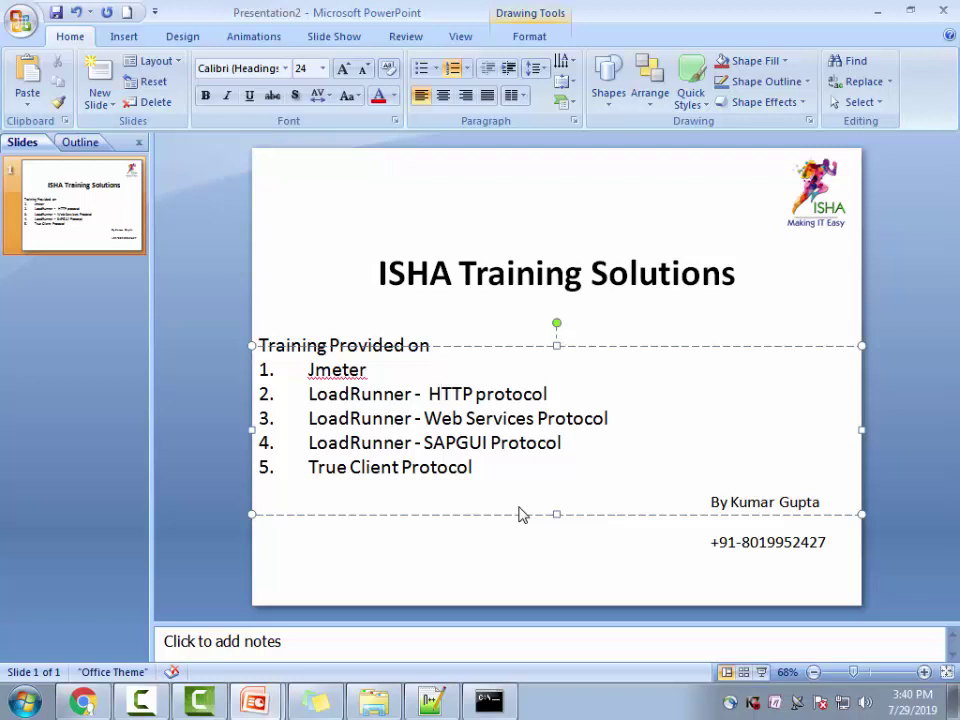
Insert "LoadRunner -" before "True Client Protocol" in the fifth item of the training list.
key("Down")
key("Down")
key("Down")
key("Home")
type("Loa")
key("BackSpace")
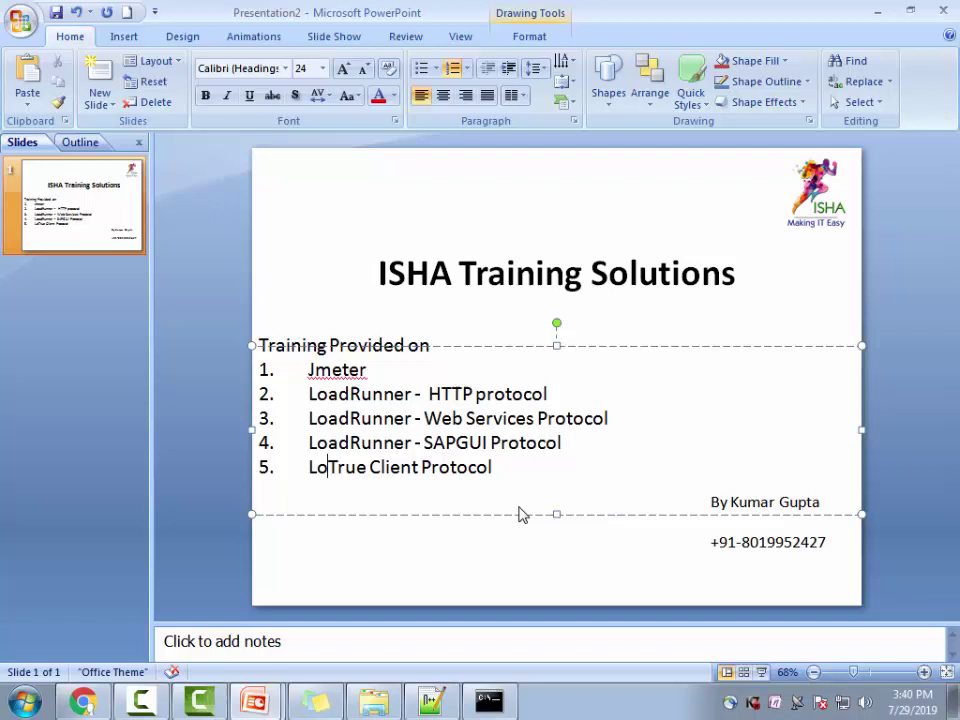
type("adRunne")
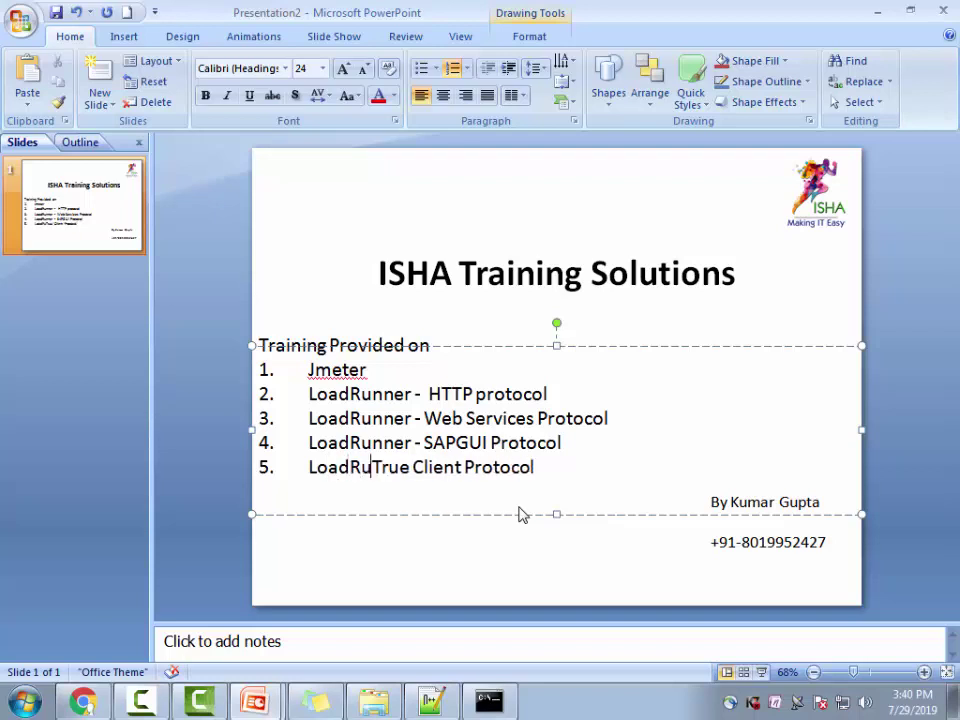
type("r -")
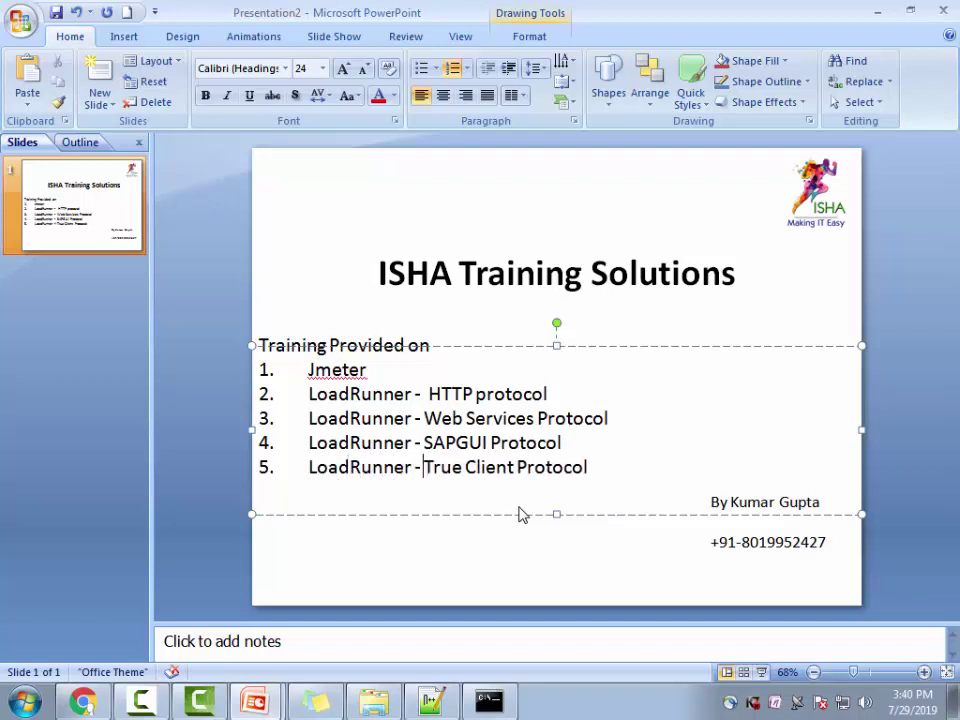
key("ctrl+s")
key("Escape")
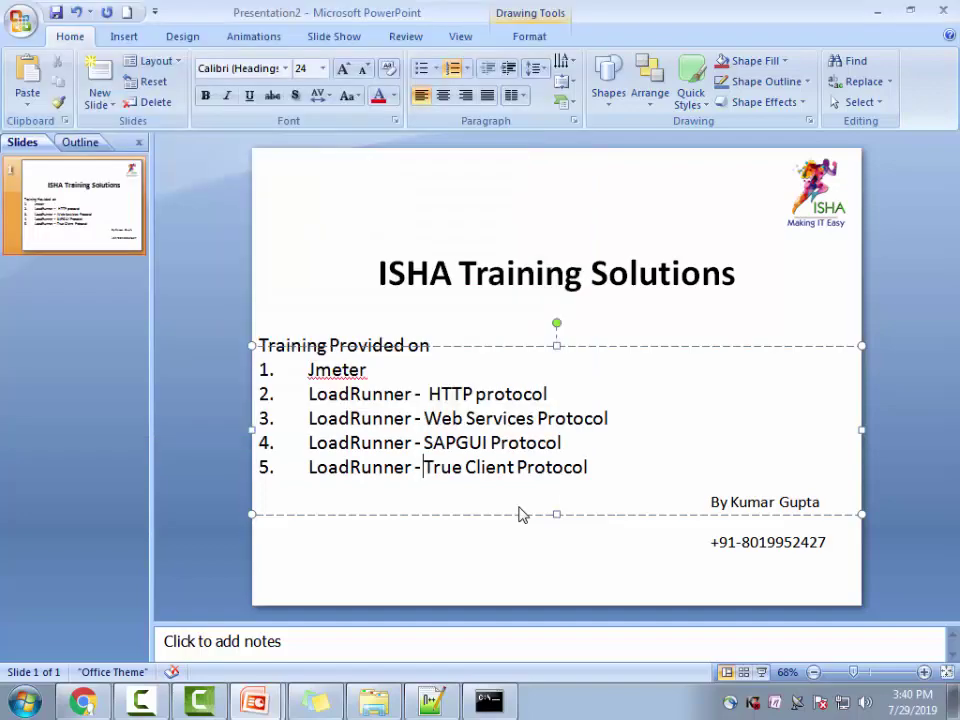